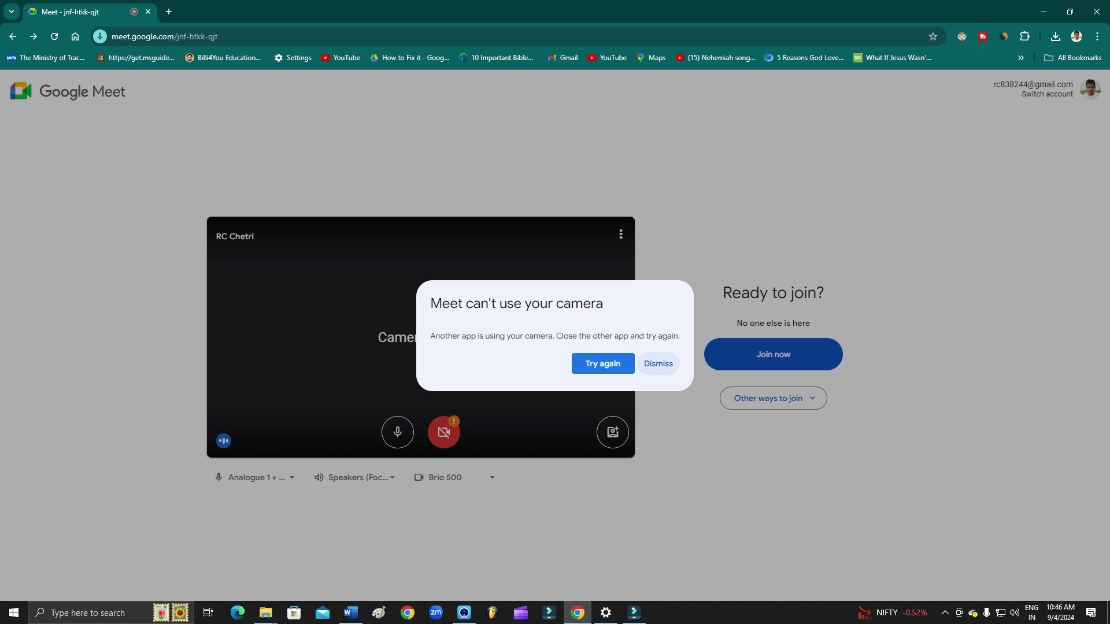
# Step: Dismiss the camera error and open the list of available cameras in the Meet video settings
pyautogui.click(658, 364)
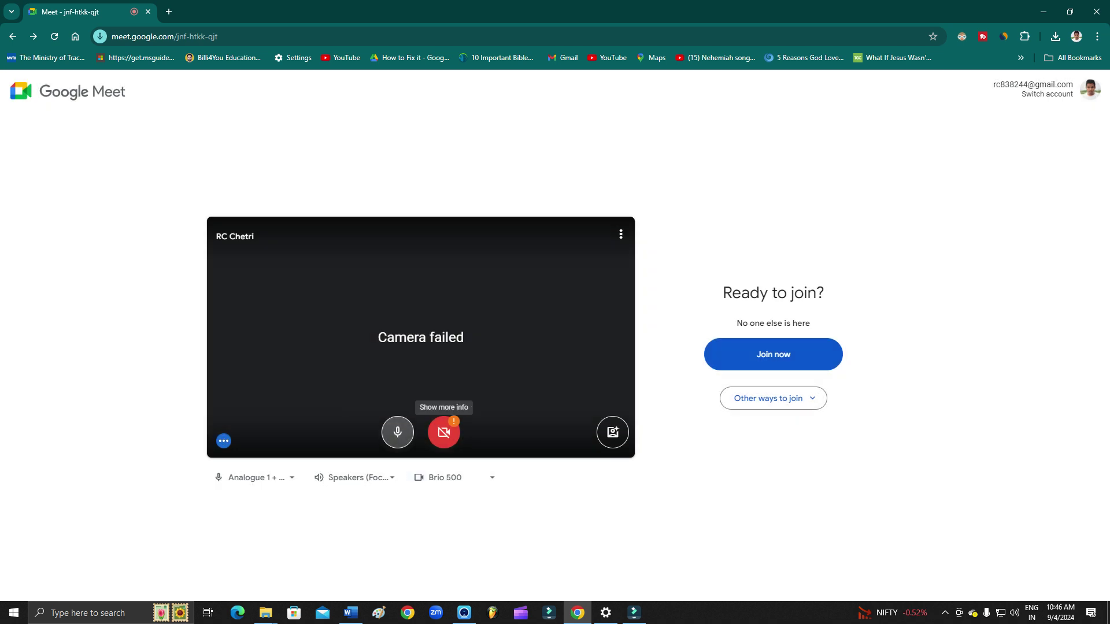
pyautogui.click(620, 234)
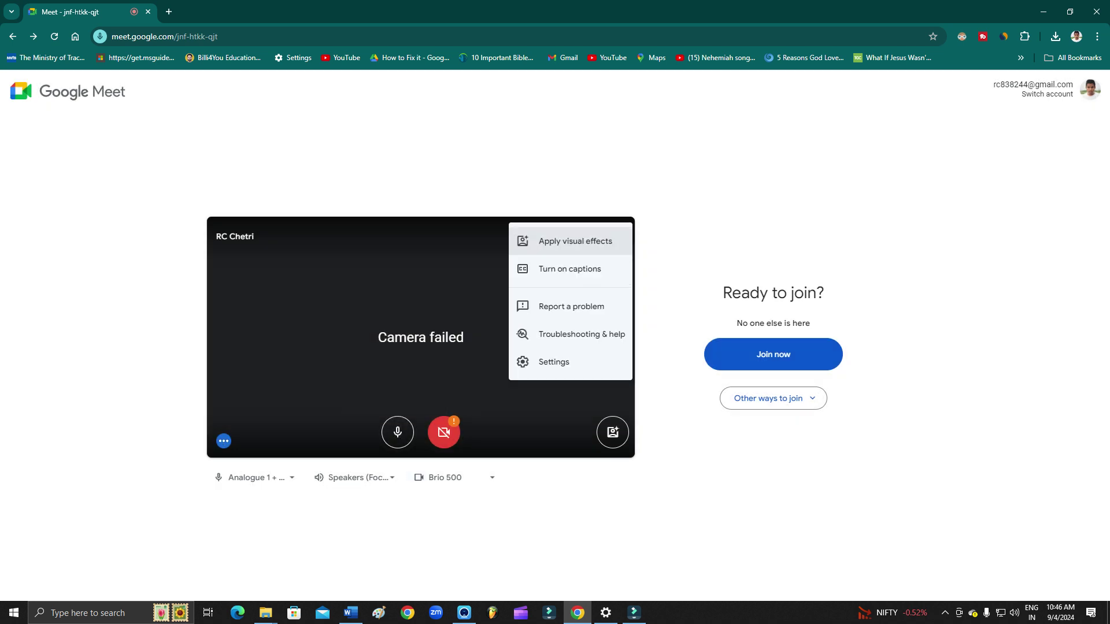
pyautogui.click(553, 361)
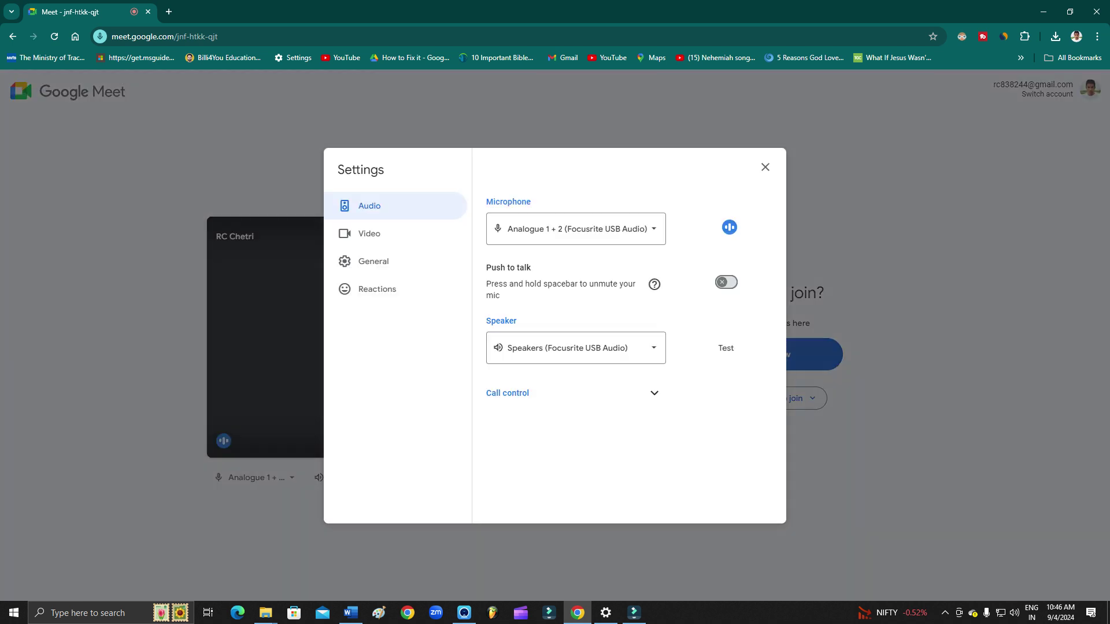
pyautogui.click(369, 233)
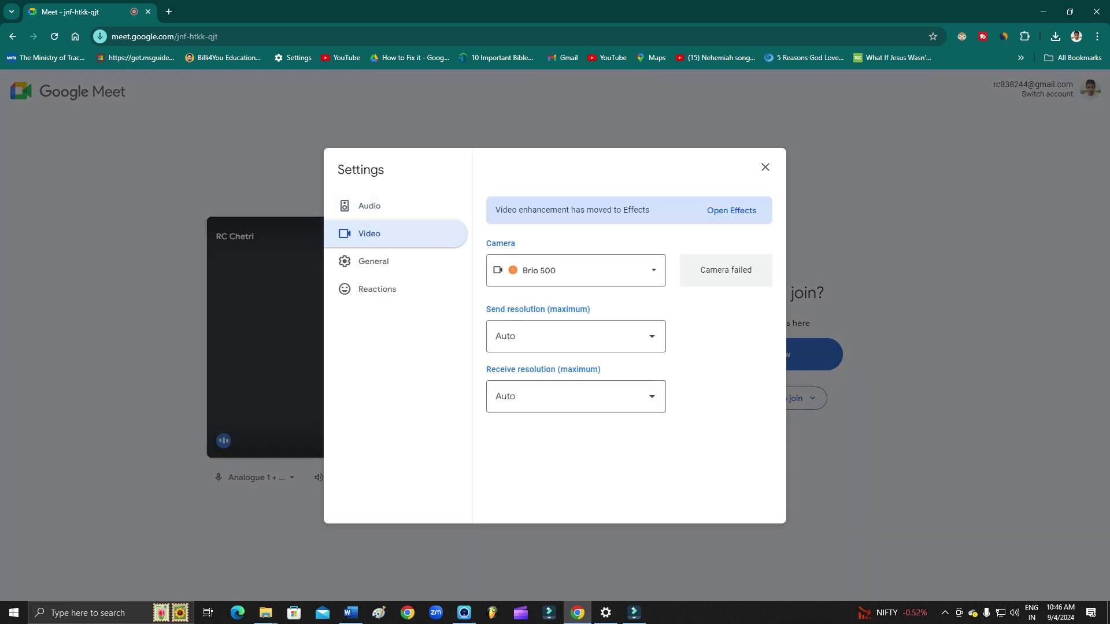
pyautogui.click(575, 271)
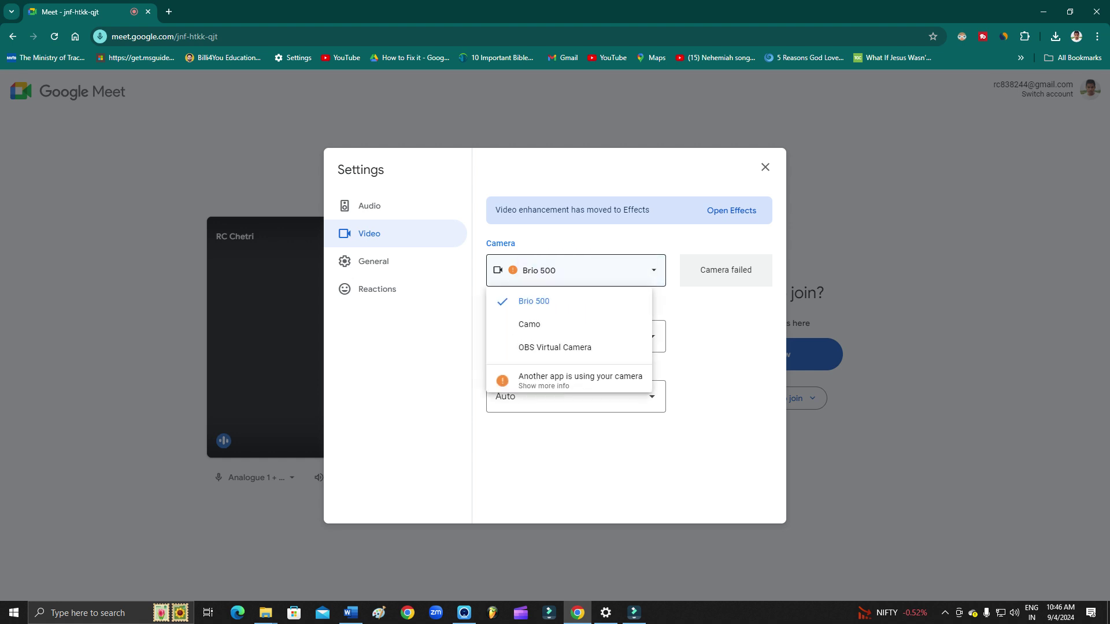
# Step: Examine the camera choices offered for the call, including Camo and OBS Virtual Camera, and leave the settings without changing the selection
pyautogui.press('Up')
pyautogui.press('Up')
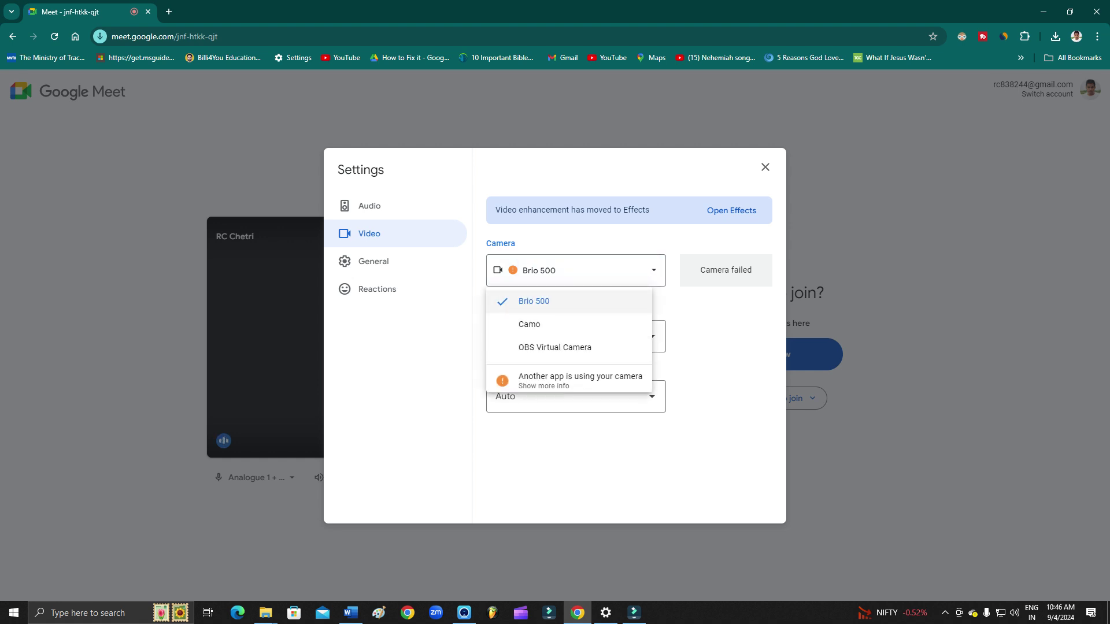
pyautogui.press('Down')
pyautogui.press('Down')
pyautogui.press('Up')
pyautogui.press('Up')
pyautogui.press('Down')
pyautogui.press('Down')
pyautogui.press('Up')
pyautogui.press('Up')
pyautogui.press('Up')
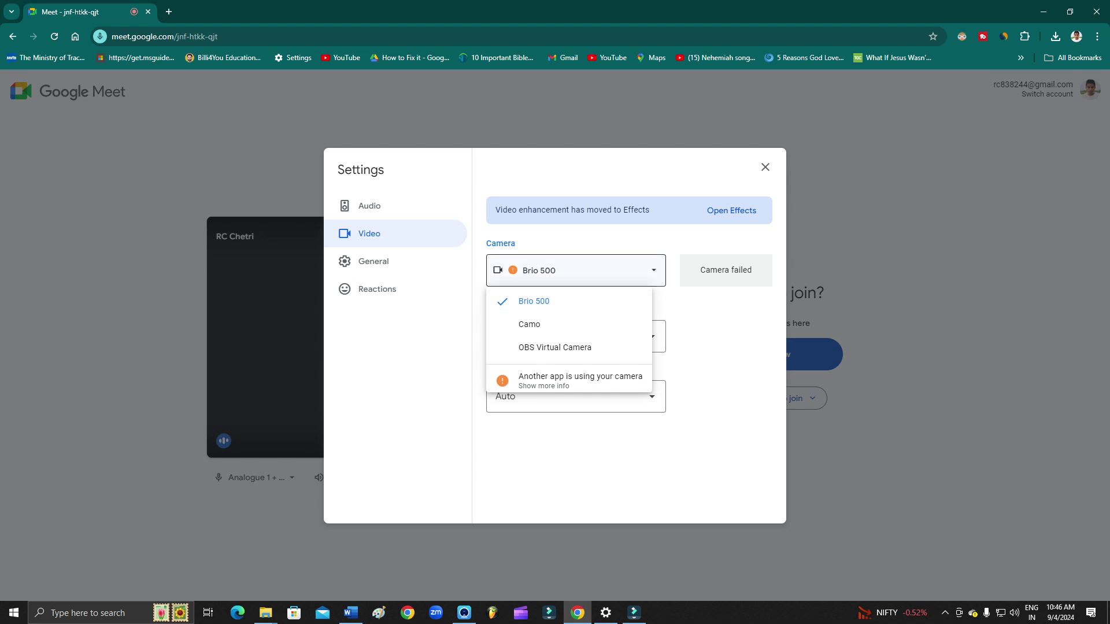
pyautogui.press('Down')
pyautogui.press('Up')
pyautogui.press('Up')
pyautogui.press('Down')
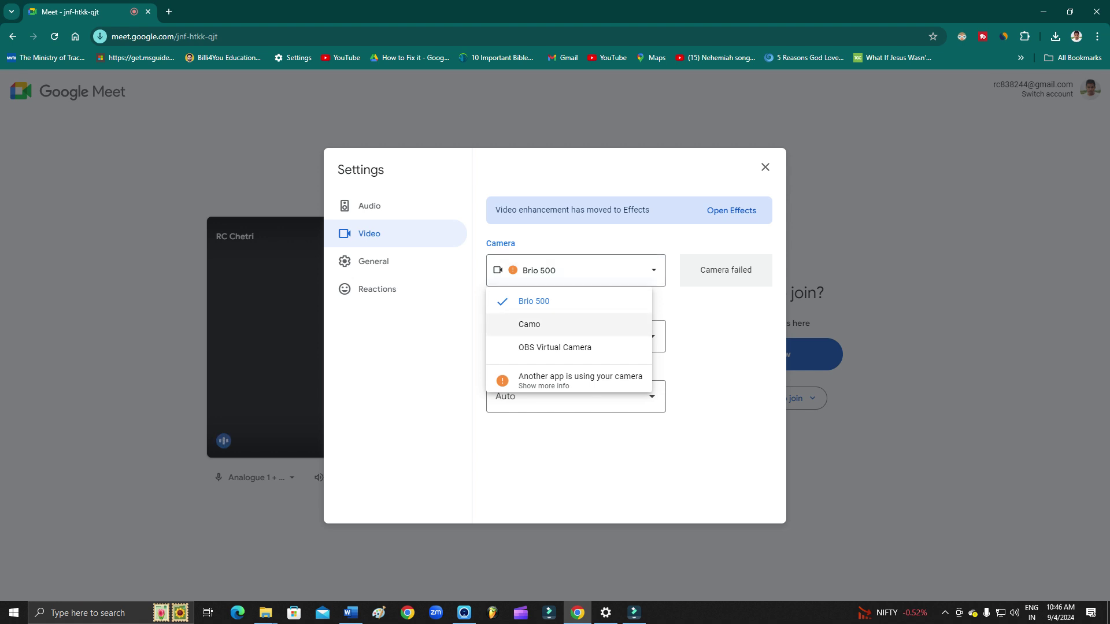
pyautogui.press('Down')
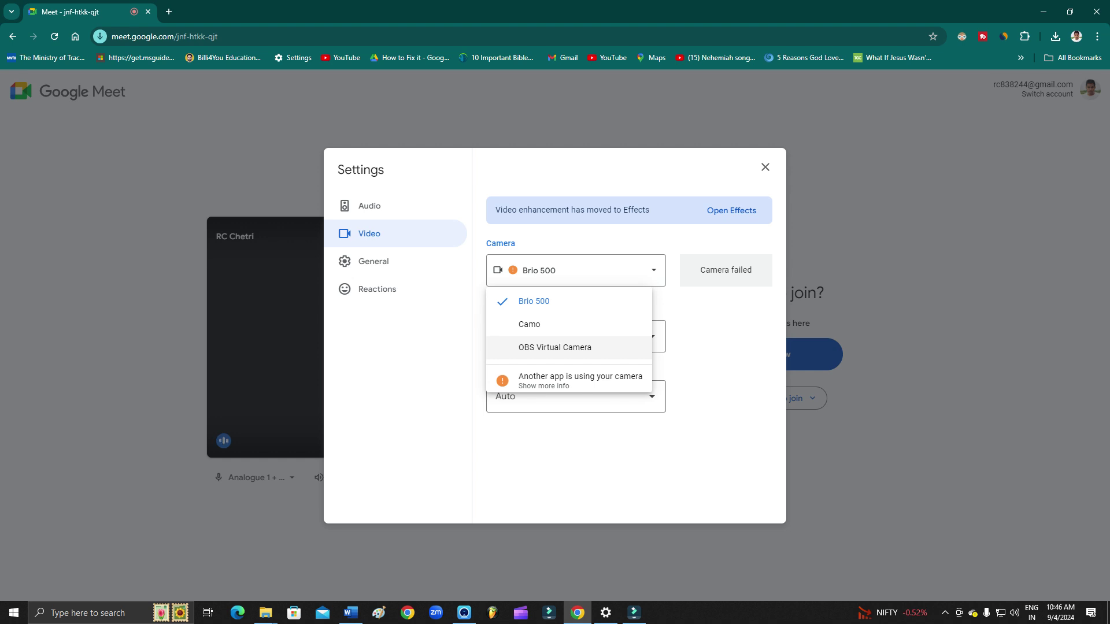
pyautogui.press('Escape')
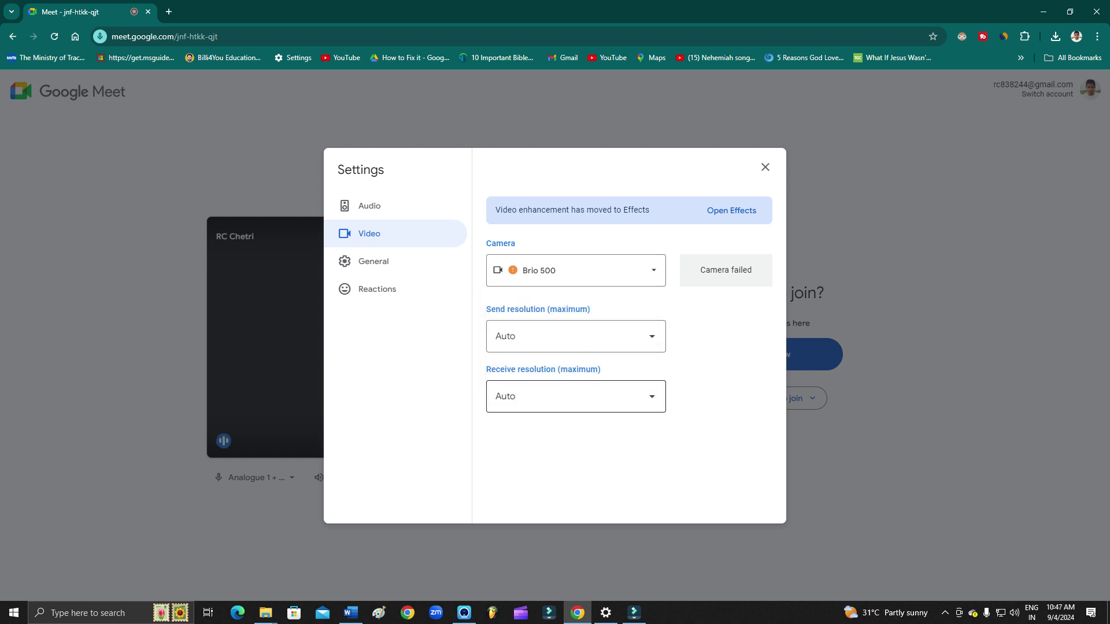
pyautogui.click(576, 270)
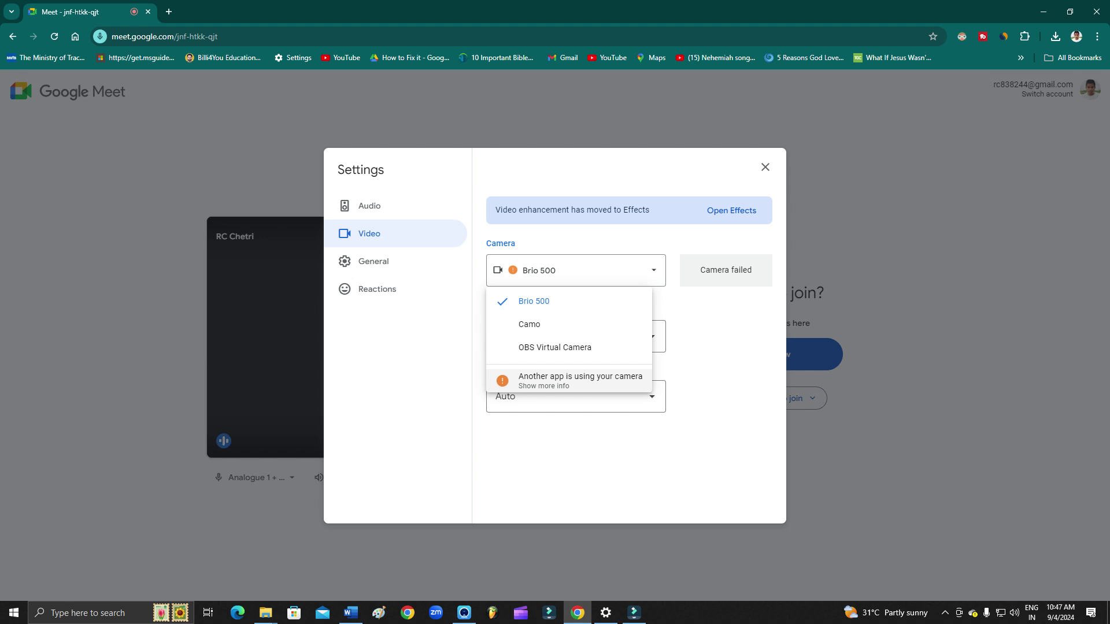
pyautogui.press('Escape')
pyautogui.press('Escape')
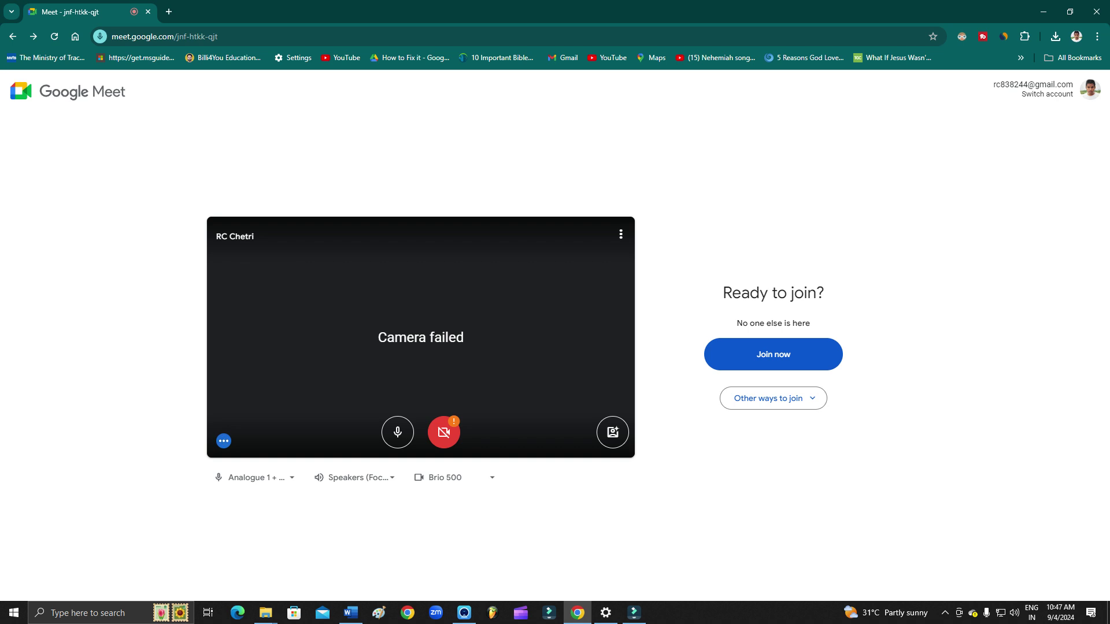
# Step: Close the Camo Studio window and retry turning on the camera in Google Meet, dismissing the error dialog
pyautogui.click(464, 613)
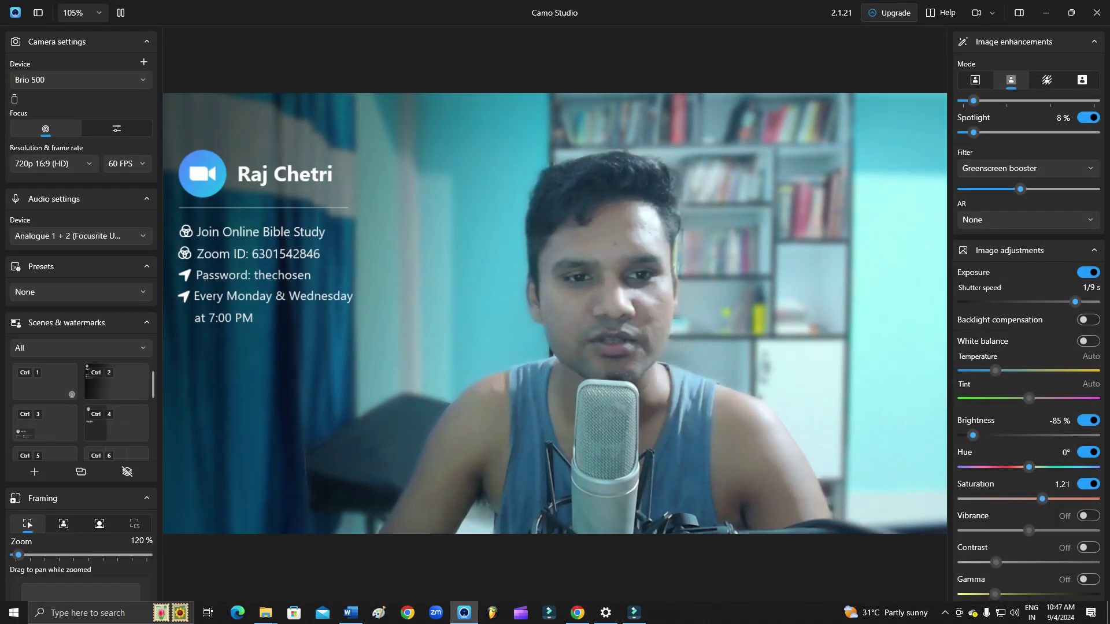
pyautogui.click(1097, 13)
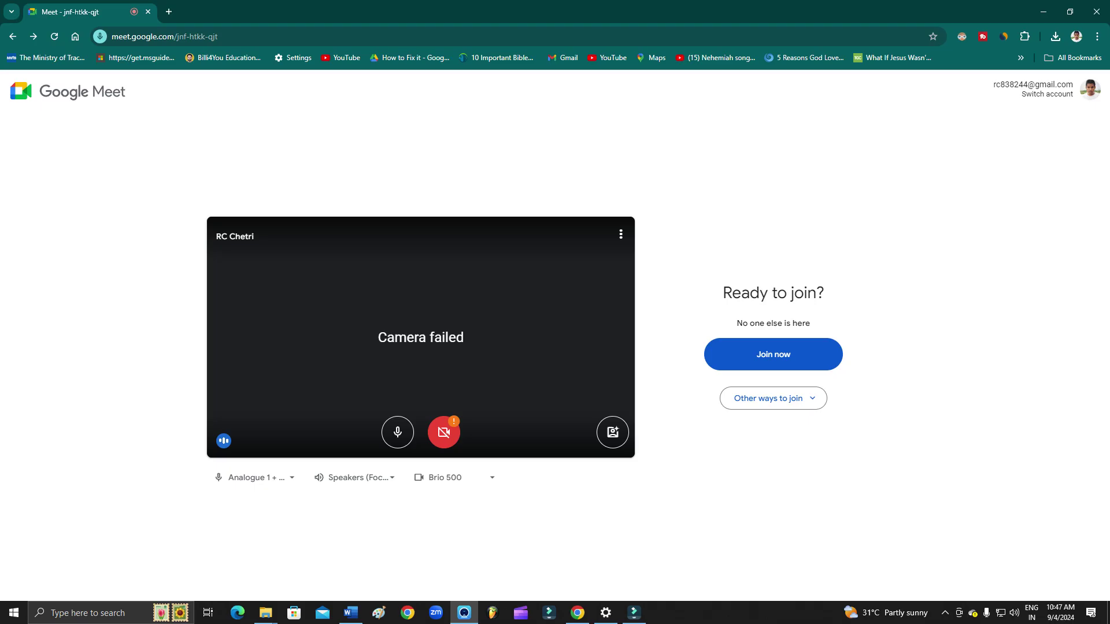
pyautogui.click(444, 432)
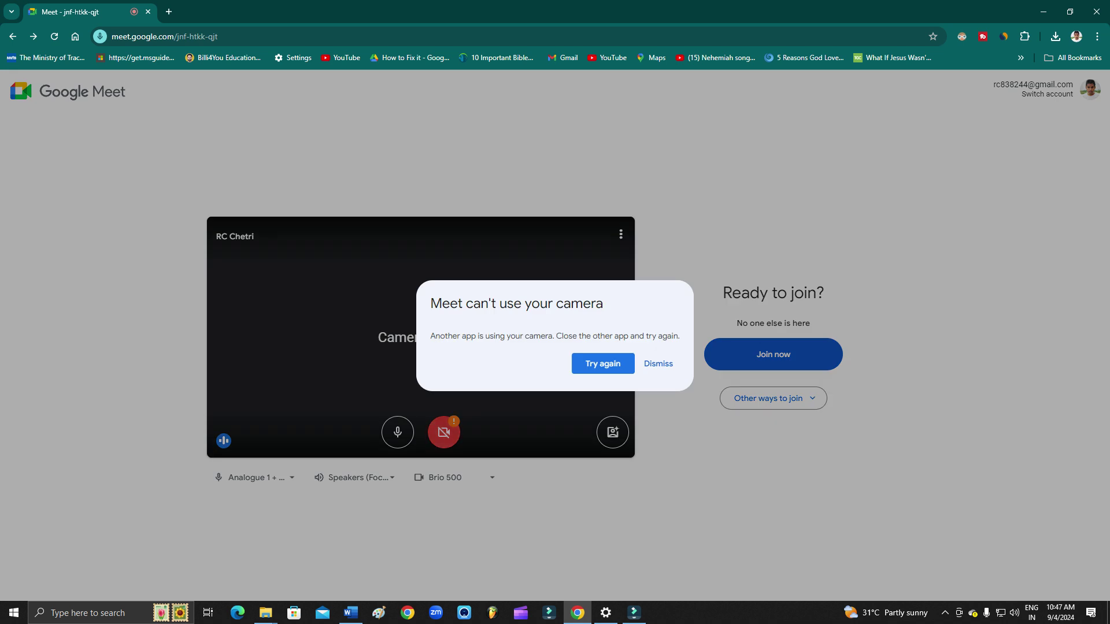
pyautogui.click(602, 364)
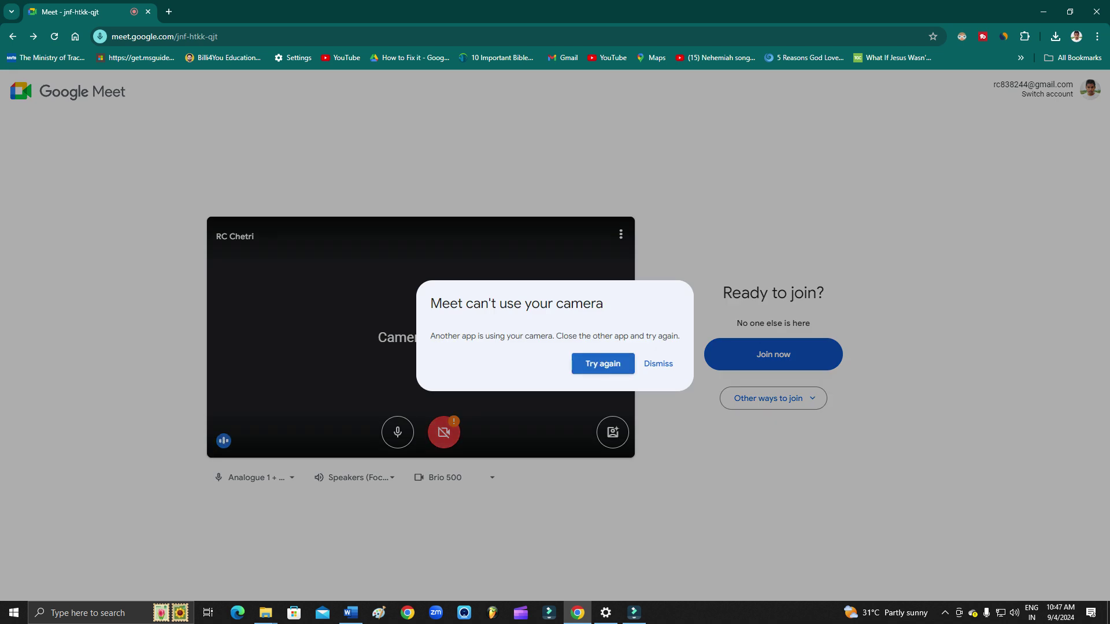
pyautogui.click(659, 363)
# Step: Set the camera to Camo in the Meet video settings and turn the camera on
pyautogui.click(621, 234)
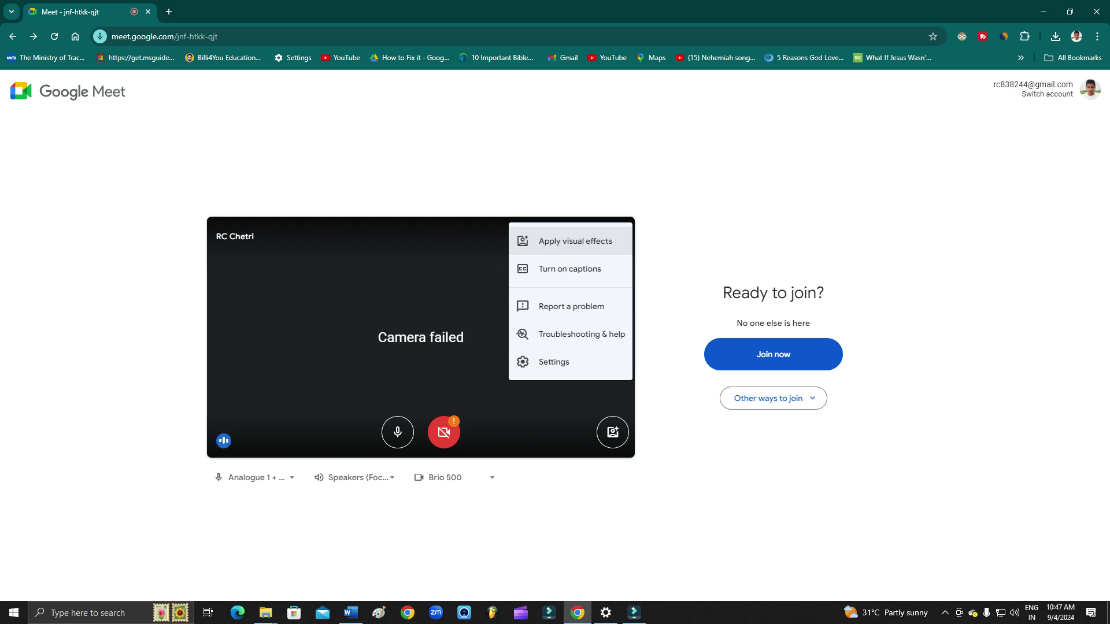
pyautogui.click(553, 362)
pyautogui.click(369, 233)
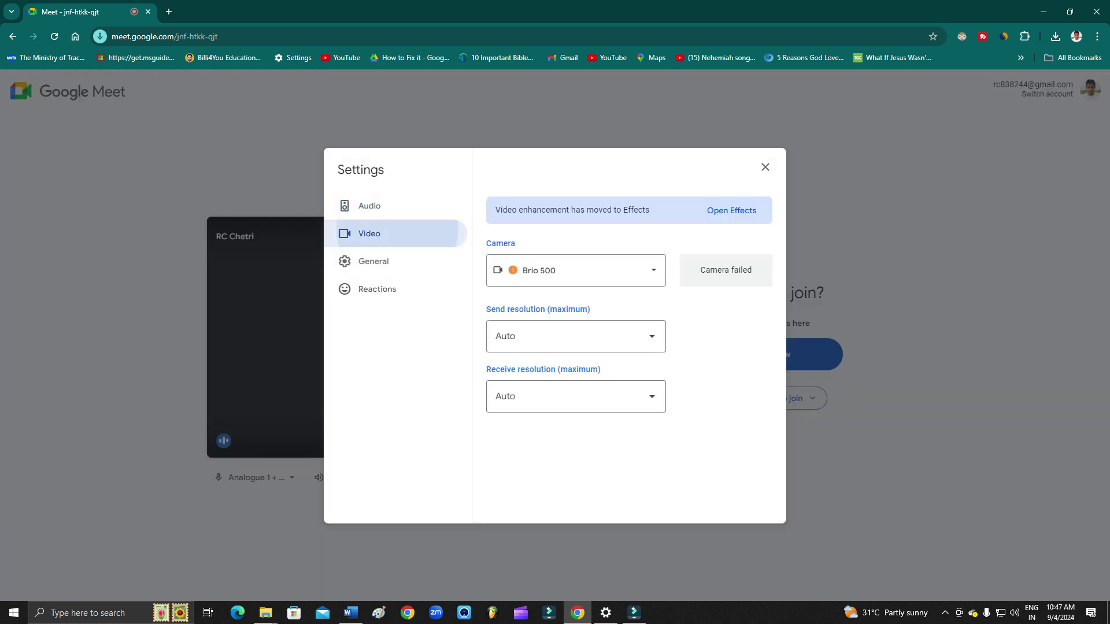
pyautogui.click(572, 270)
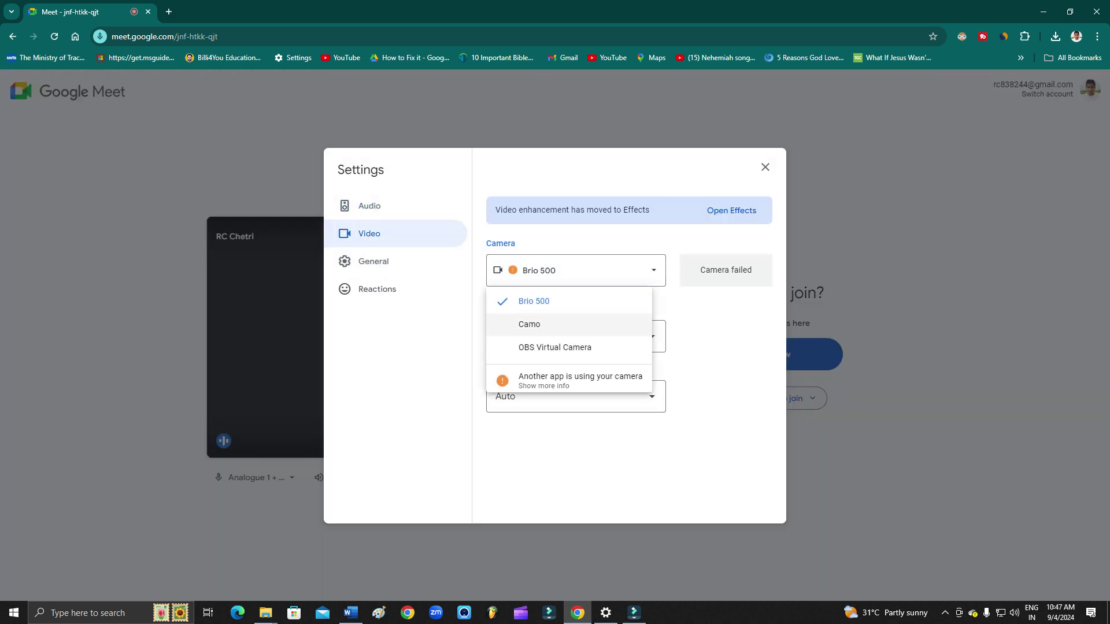
pyautogui.click(529, 324)
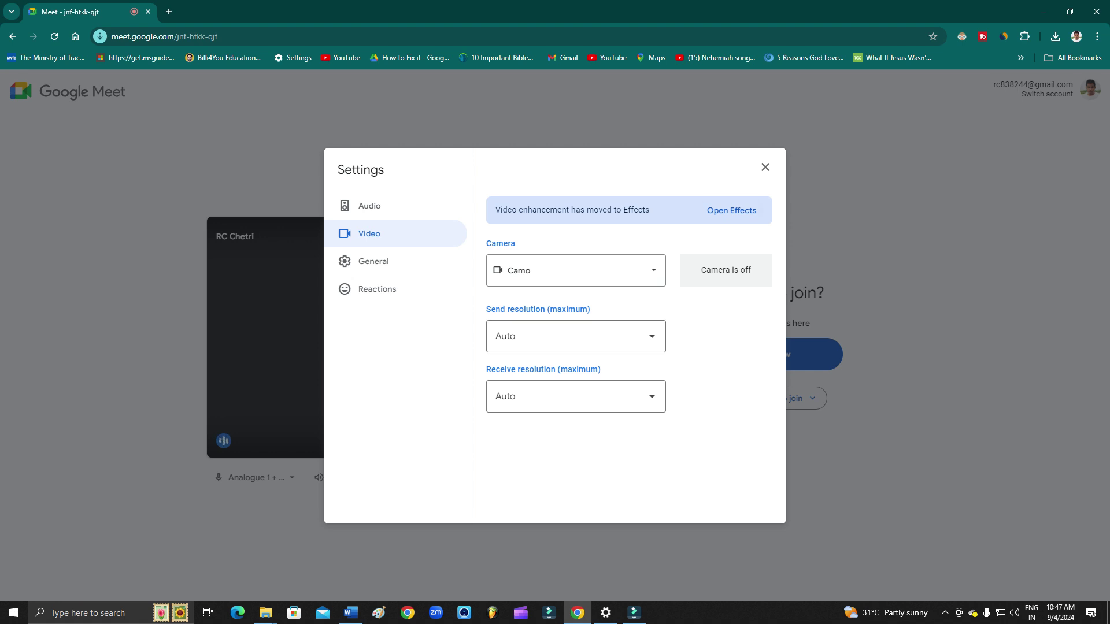
pyautogui.click(766, 167)
pyautogui.hotkey('ctrl', 'e')
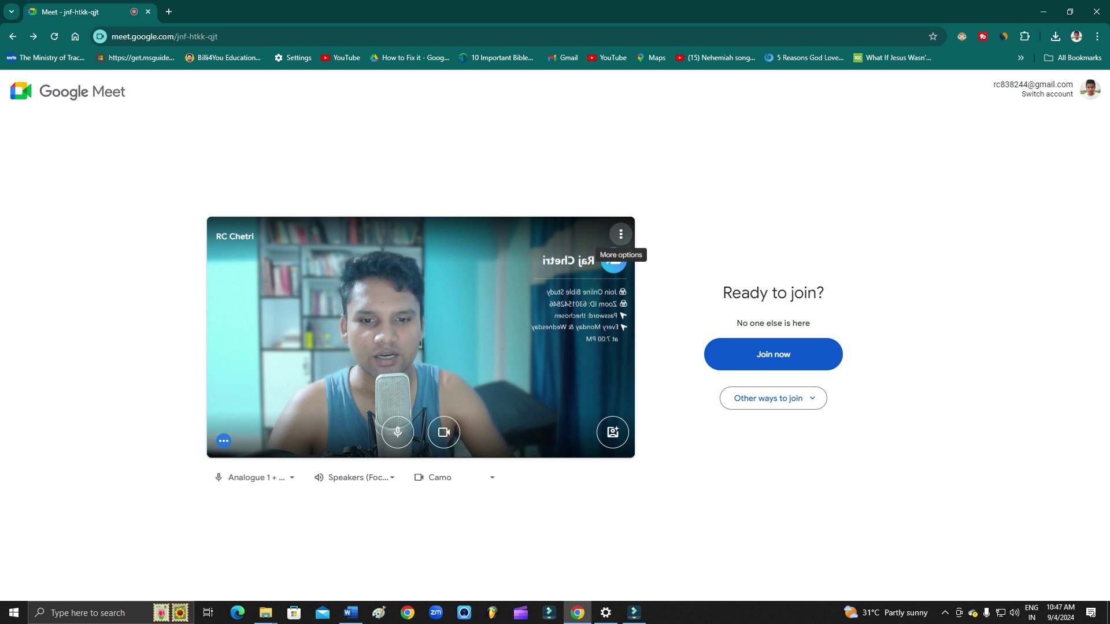
# Step: Turn off the camera on the Meet preview and choose Brio 500 as the camera device
pyautogui.click(444, 432)
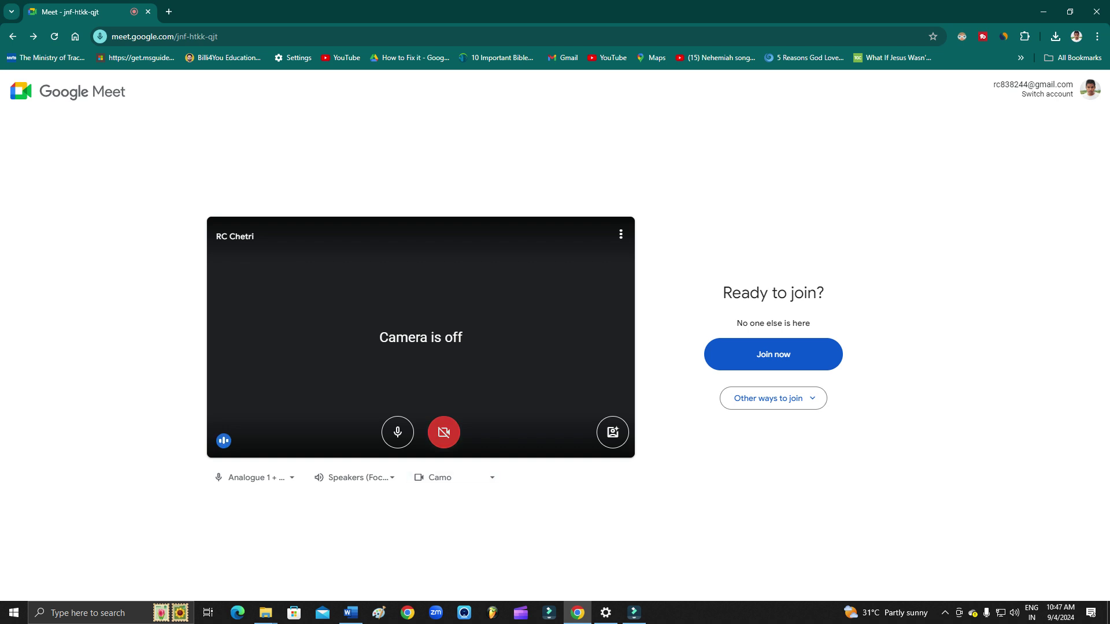
pyautogui.click(456, 477)
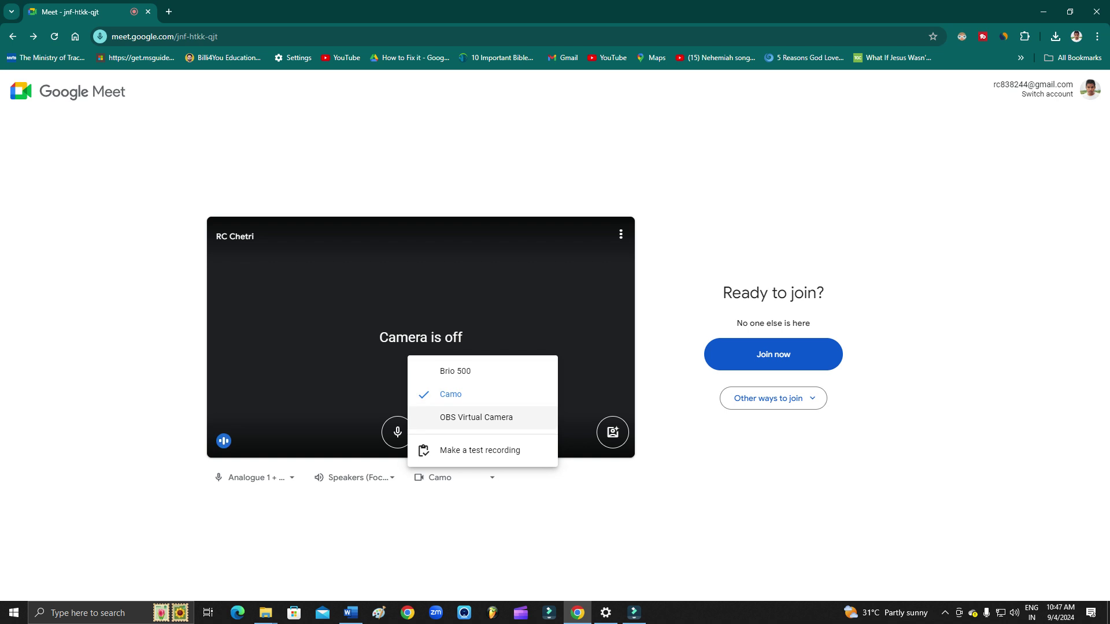
pyautogui.click(456, 371)
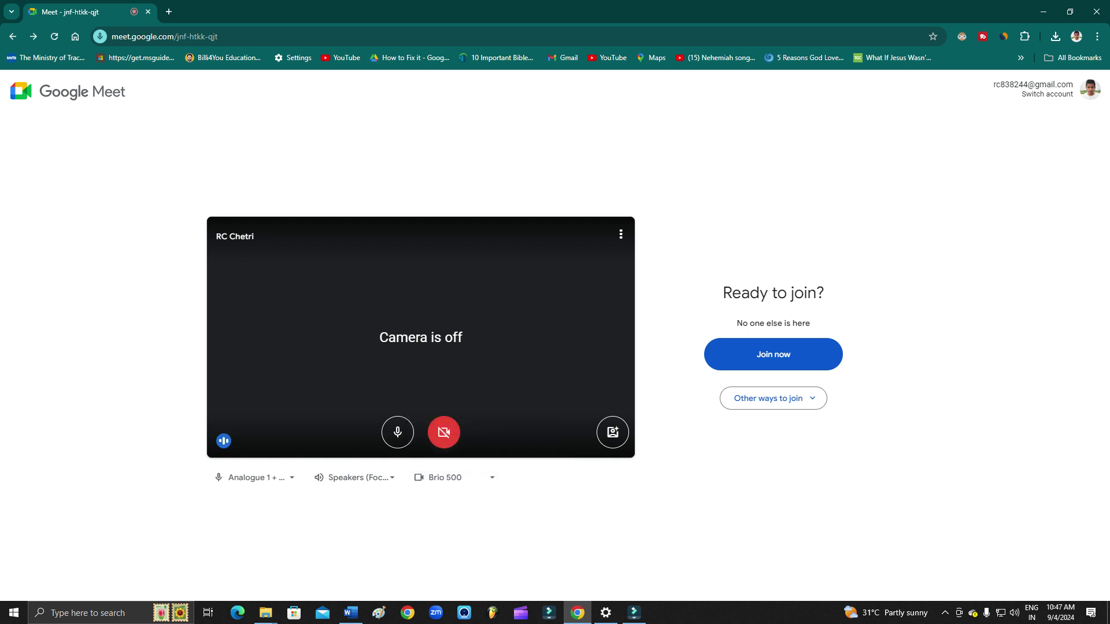
pyautogui.click(444, 433)
# Step: Check the running processes in Task Manager, end the Settings task and close Task Manager
pyautogui.hotkey('ctrl', 'shift', 'Escape')
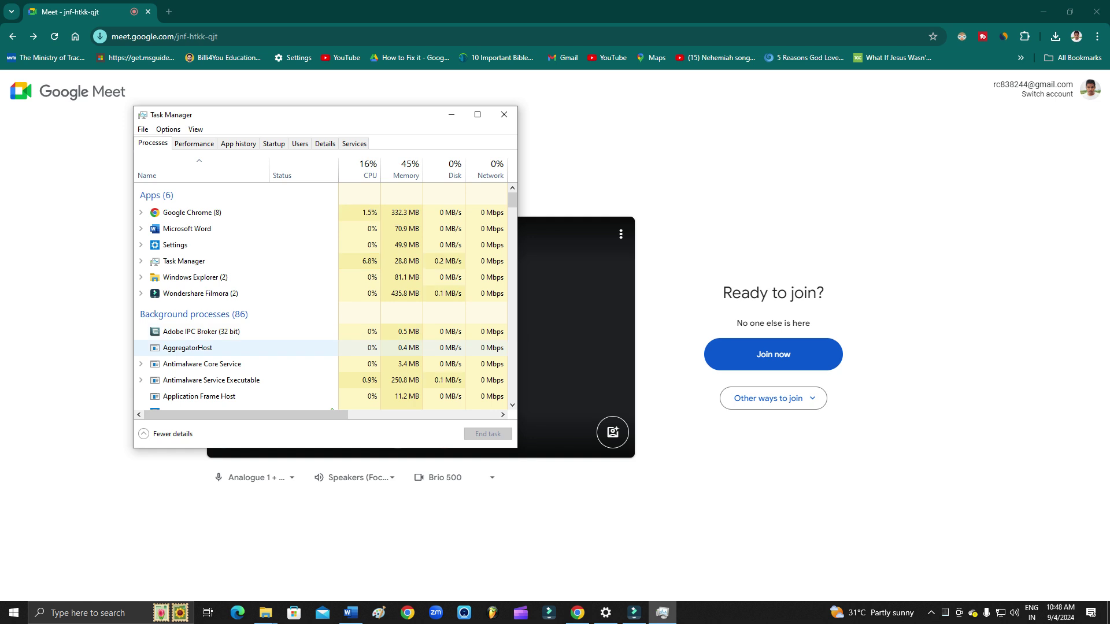
pyautogui.scroll(-10, 237, 338)
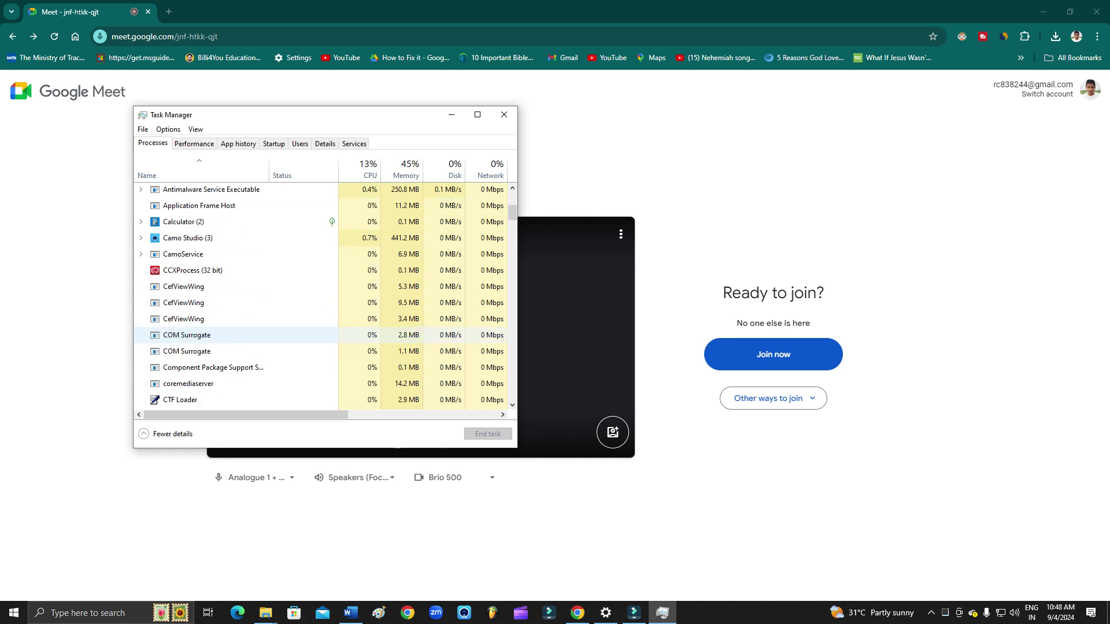
pyautogui.scroll(10, 237, 338)
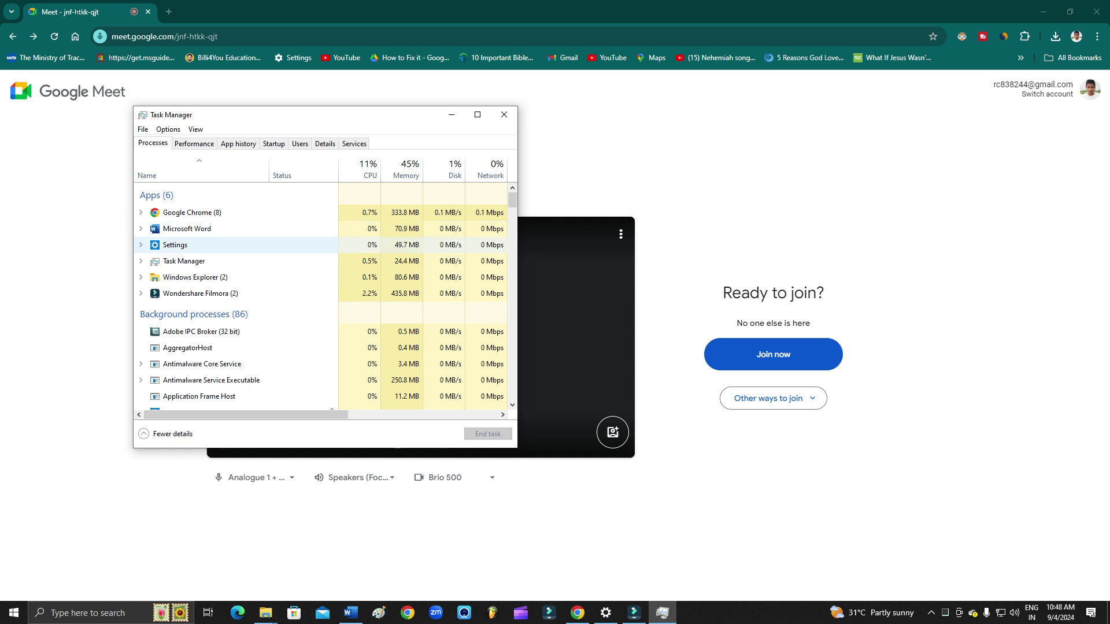
pyautogui.click(175, 245)
pyautogui.rightClick(199, 245)
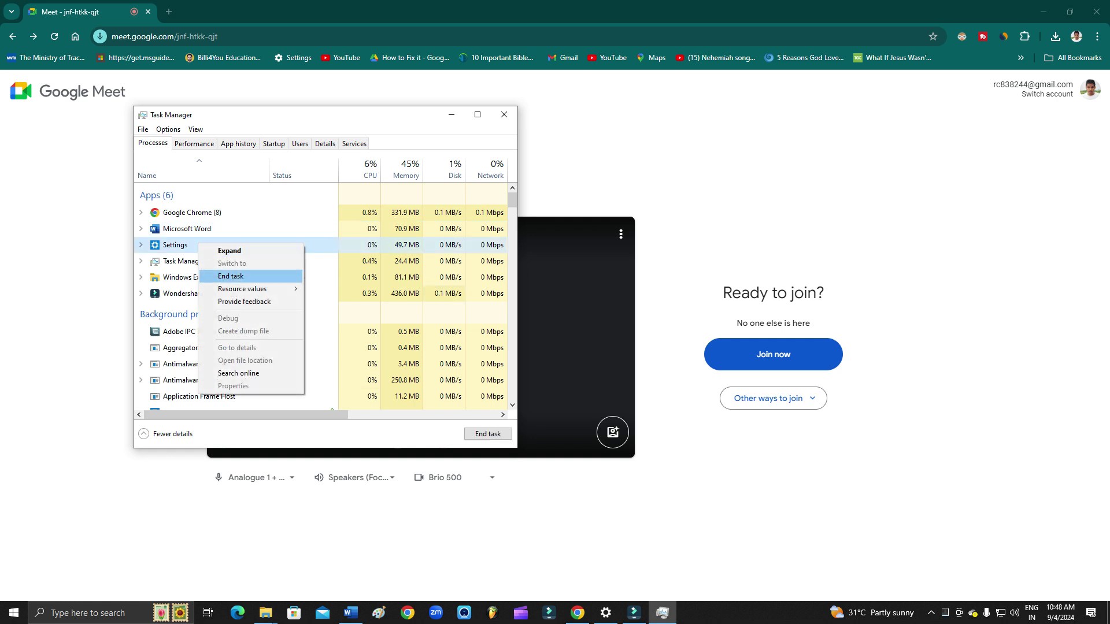
pyautogui.click(231, 276)
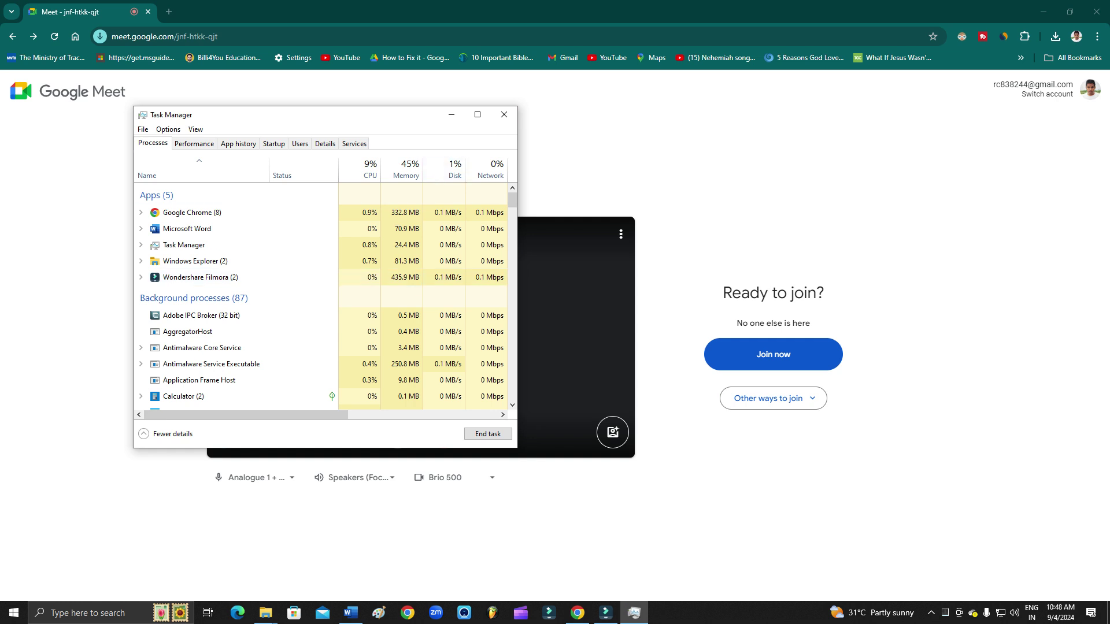
pyautogui.click(504, 114)
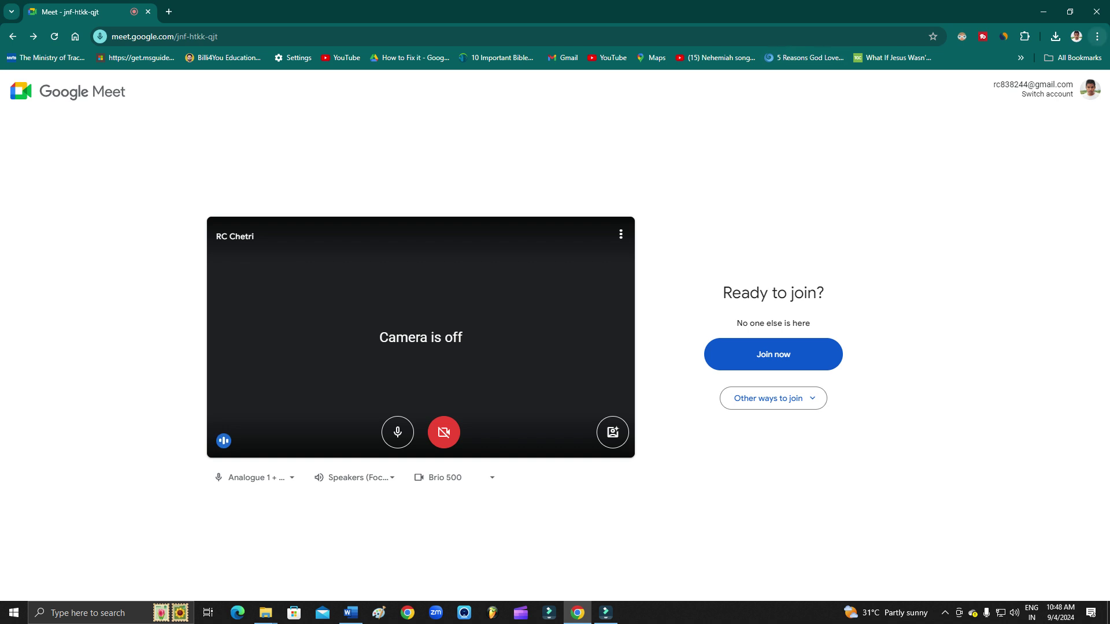
# Step: Open the Camera permission page in the Chrome site settings under Privacy and security
pyautogui.click(1097, 36)
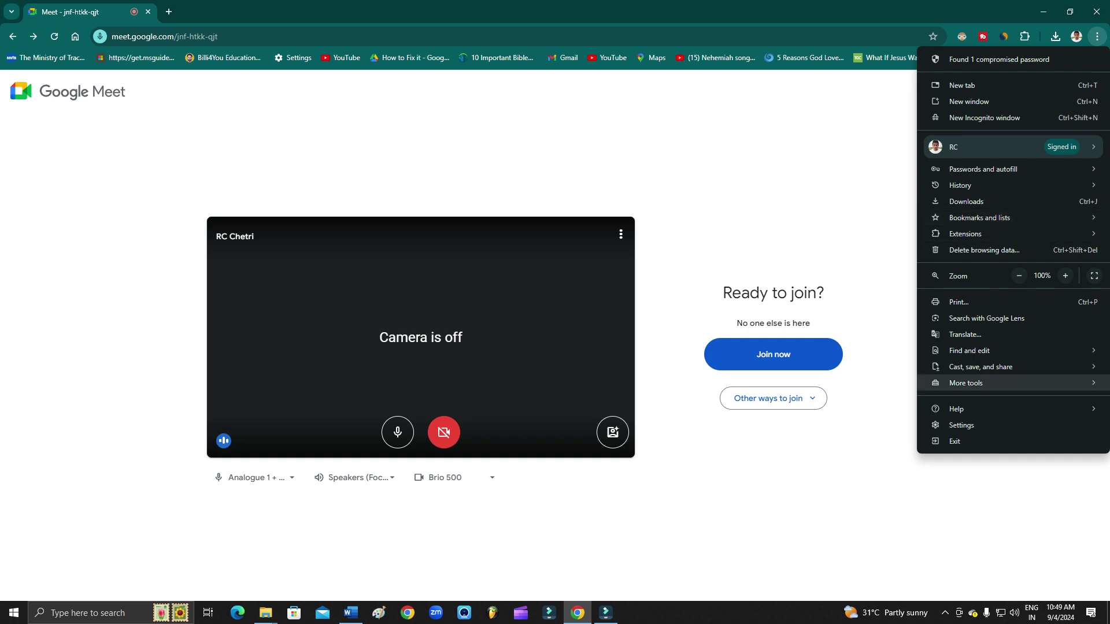
pyautogui.click(961, 424)
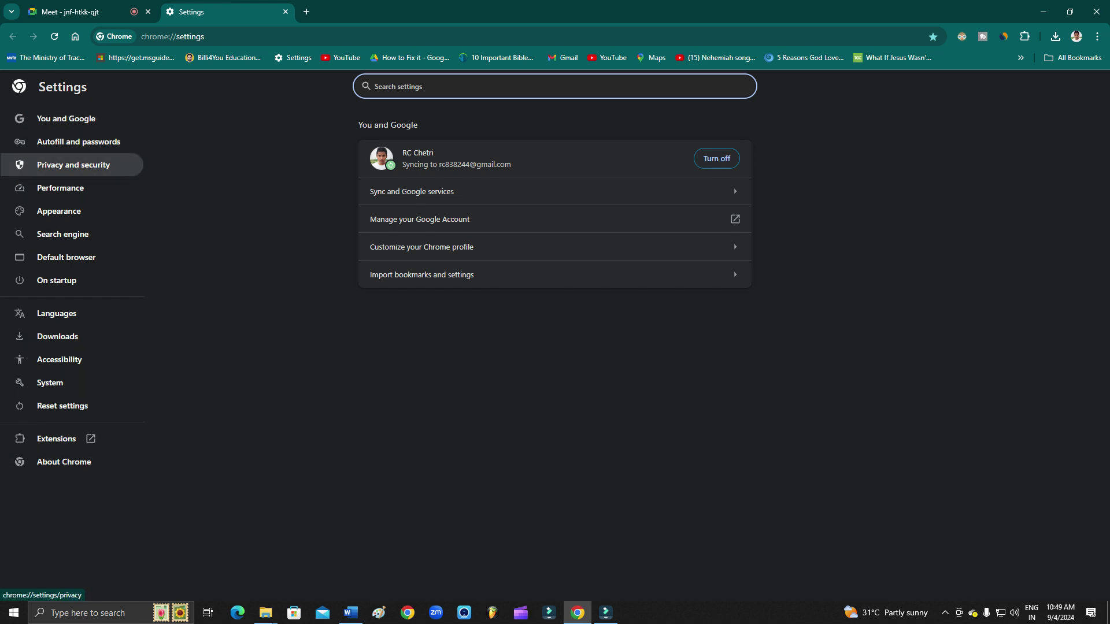
pyautogui.click(106, 164)
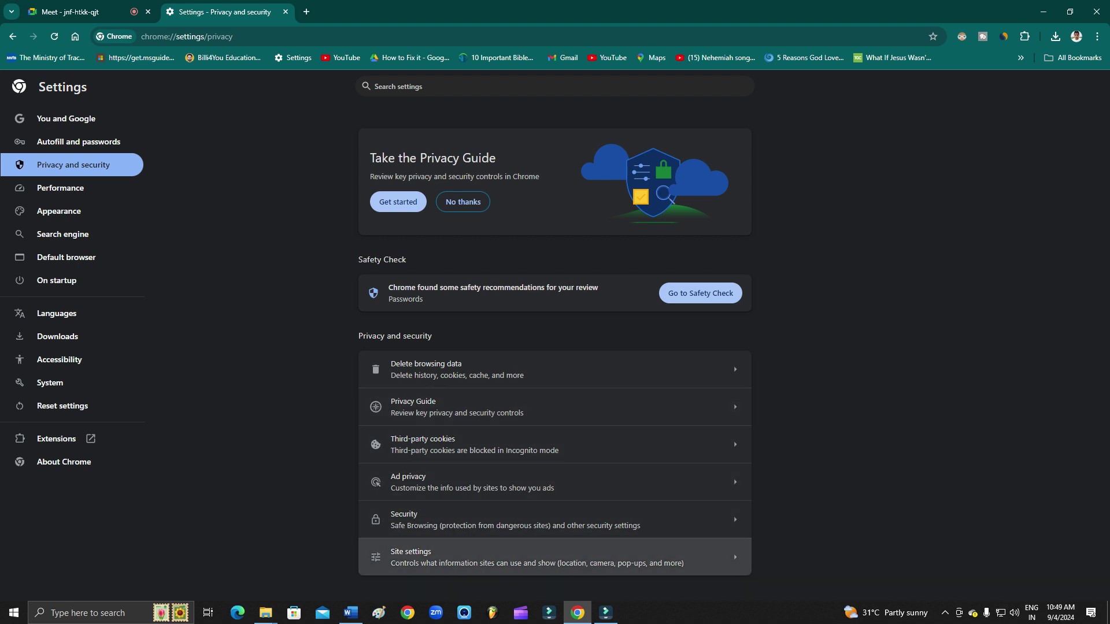
pyautogui.click(378, 556)
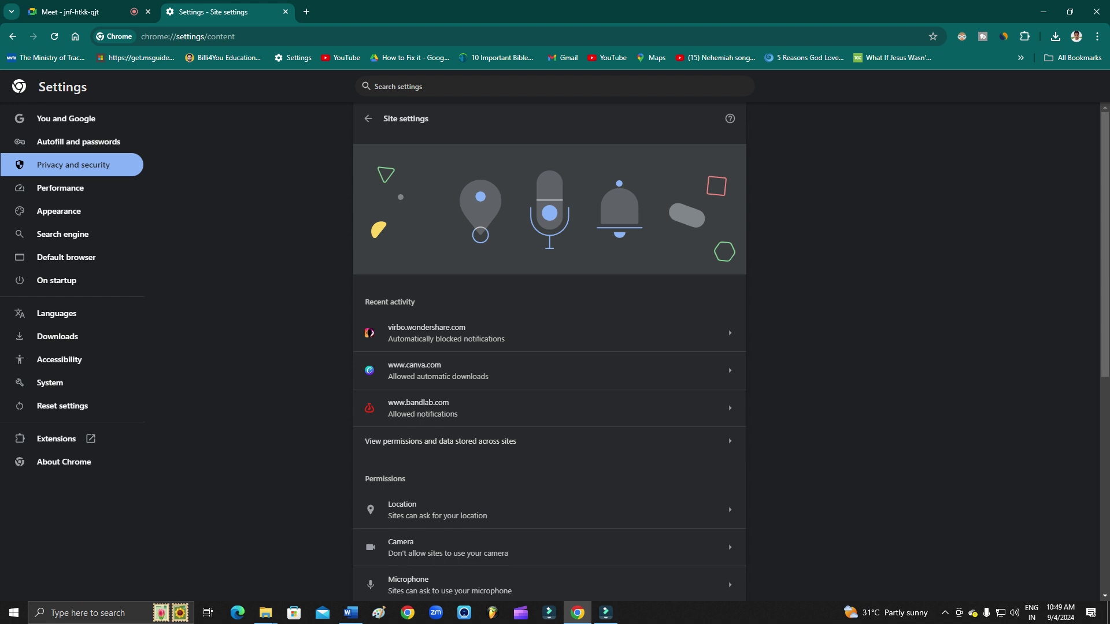
pyautogui.scroll(-3, 549, 440)
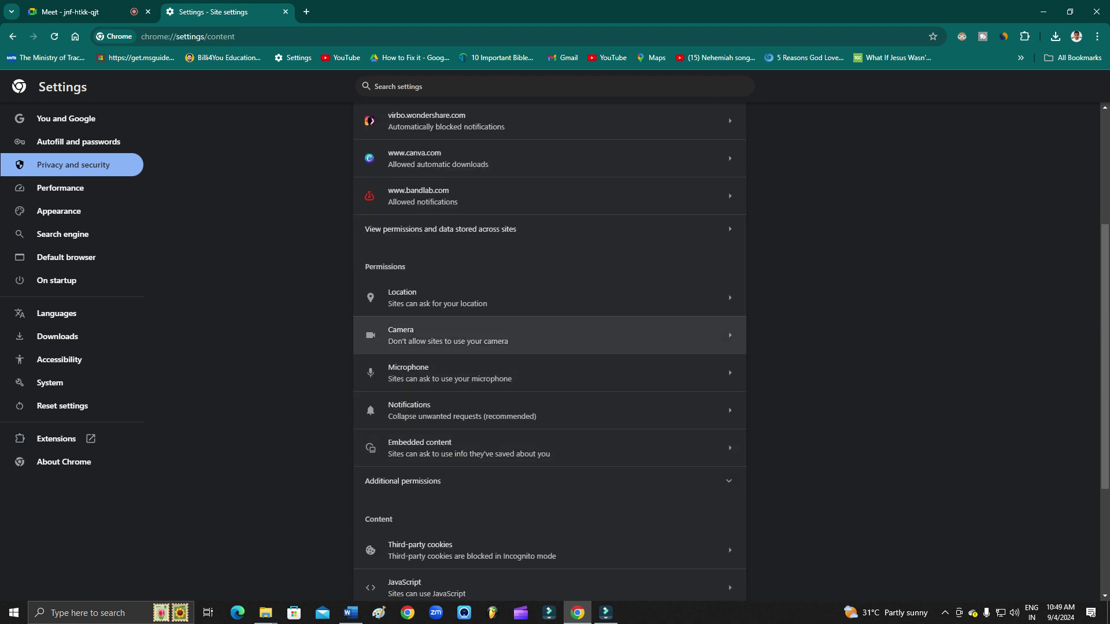
pyautogui.click(439, 335)
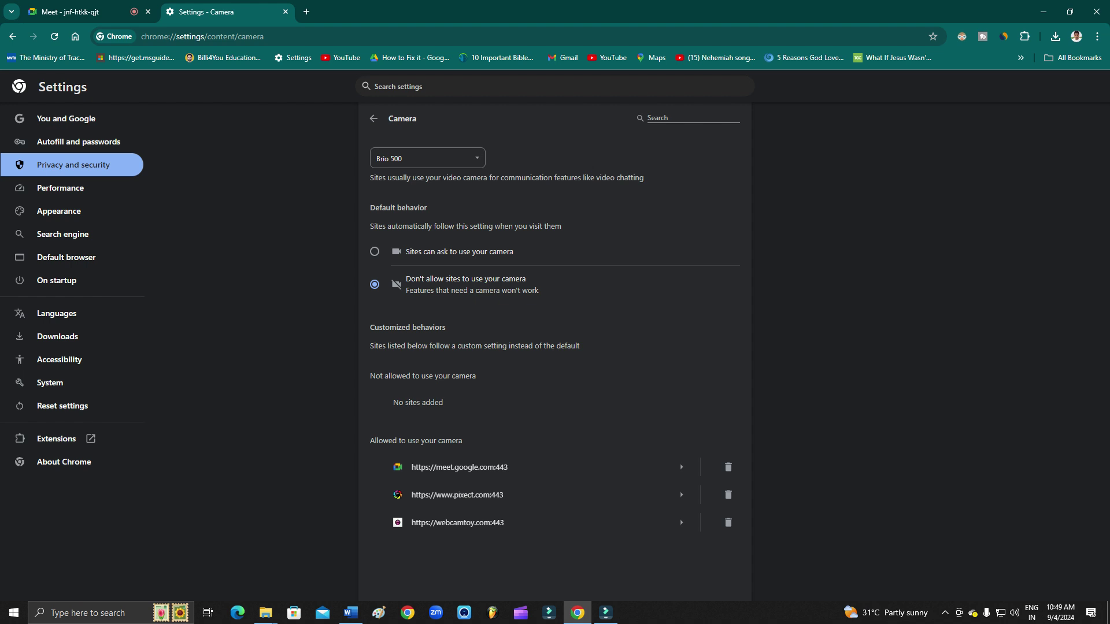
# Step: Choose Brio 500 as Chrome's camera and set the default behavior to "Sites can ask to use your camera"
pyautogui.click(428, 158)
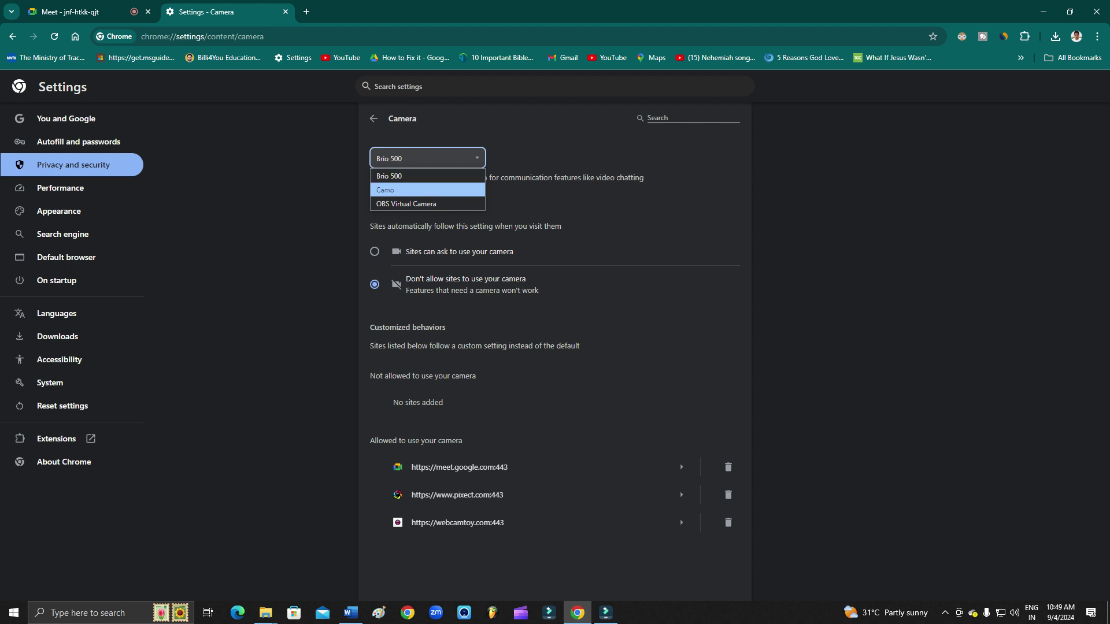
pyautogui.click(427, 176)
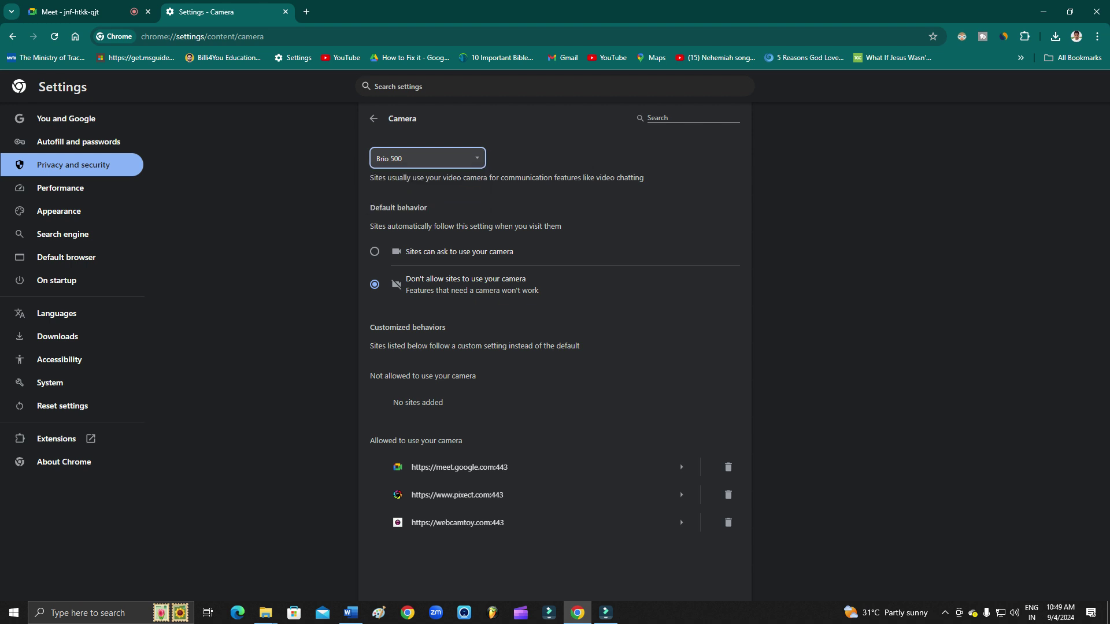
pyautogui.click(428, 158)
pyautogui.press('Return')
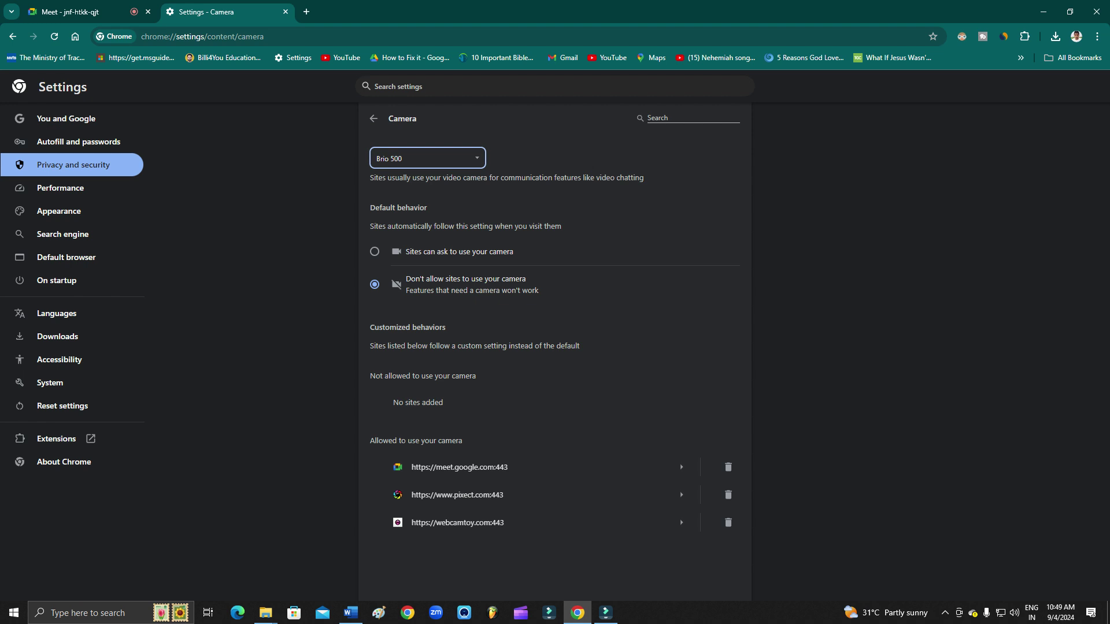
pyautogui.click(375, 251)
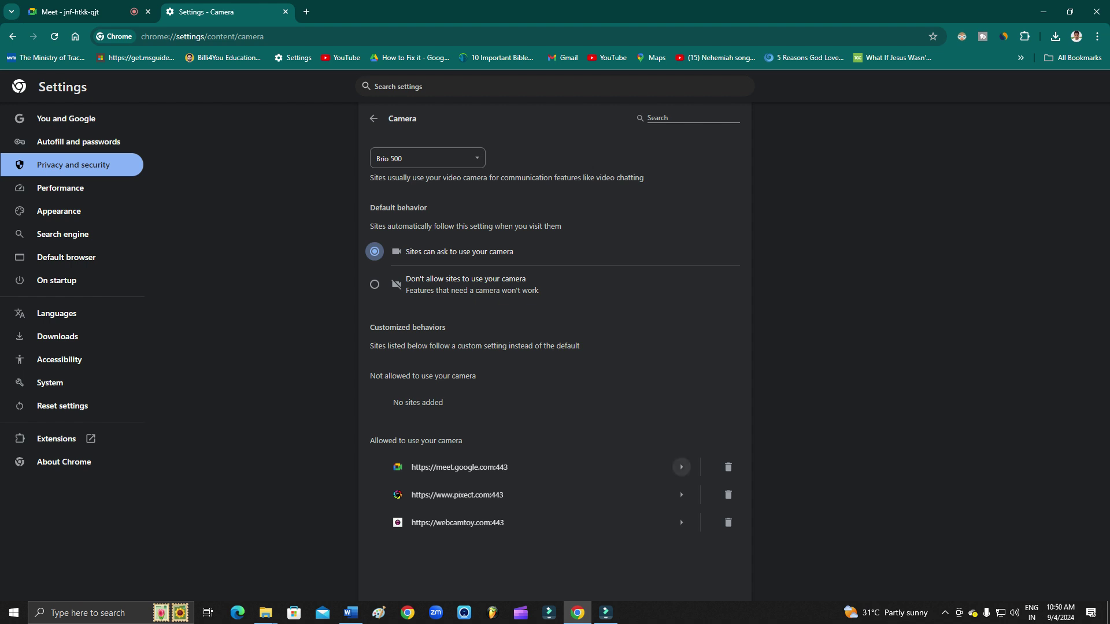
# Step: Open the site permissions for meet.google.com, switch its Camera permission to Block and back to Allow
pyautogui.click(681, 467)
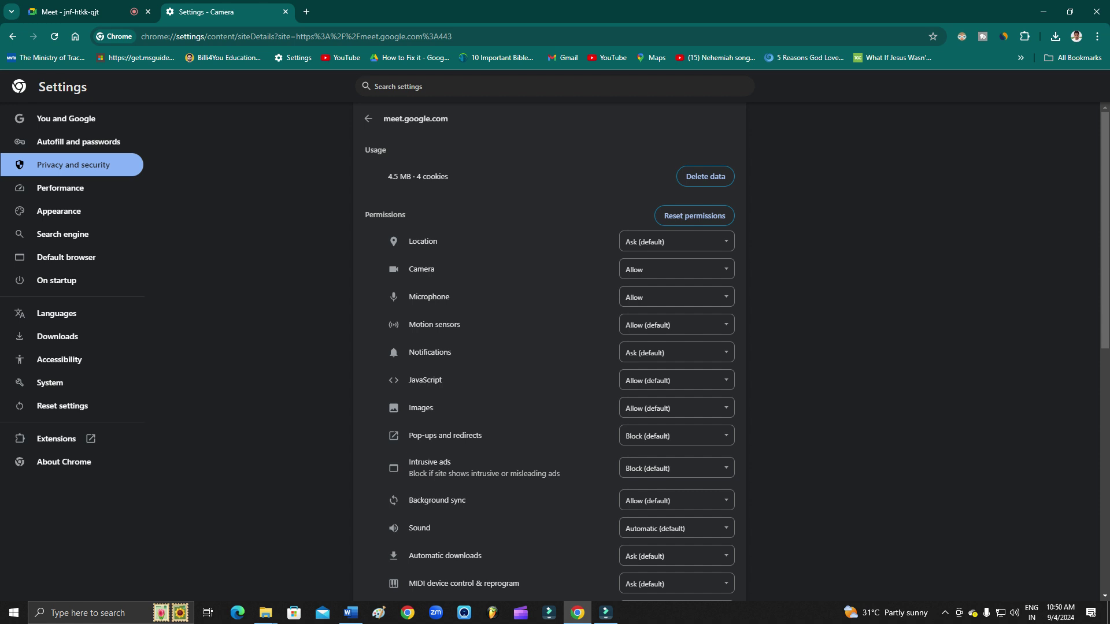
pyautogui.click(676, 269)
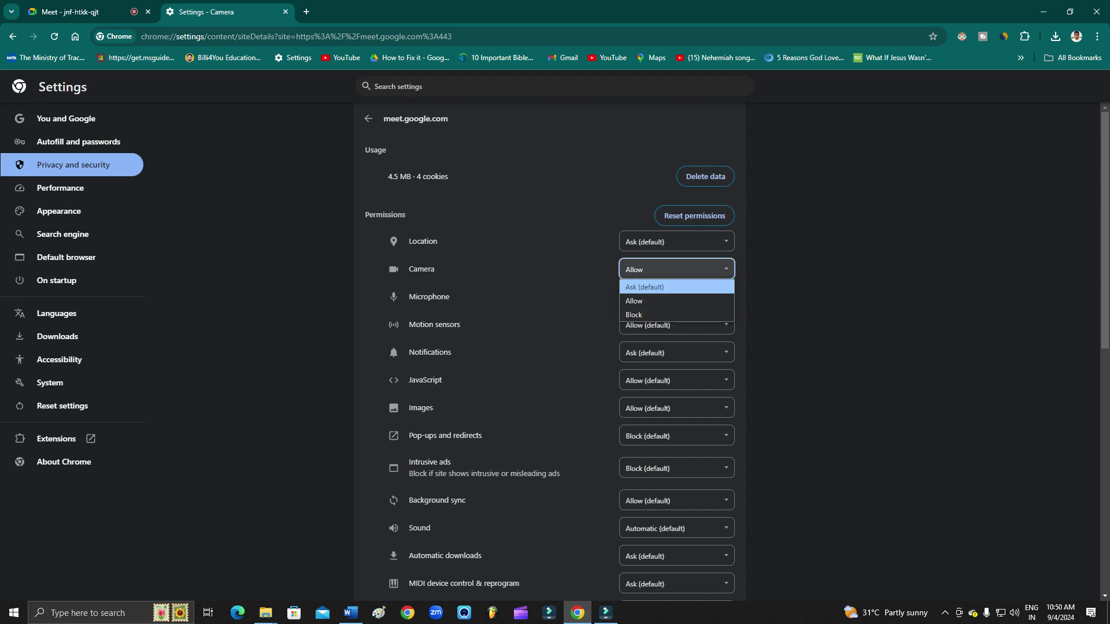
pyautogui.click(676, 314)
pyautogui.click(676, 269)
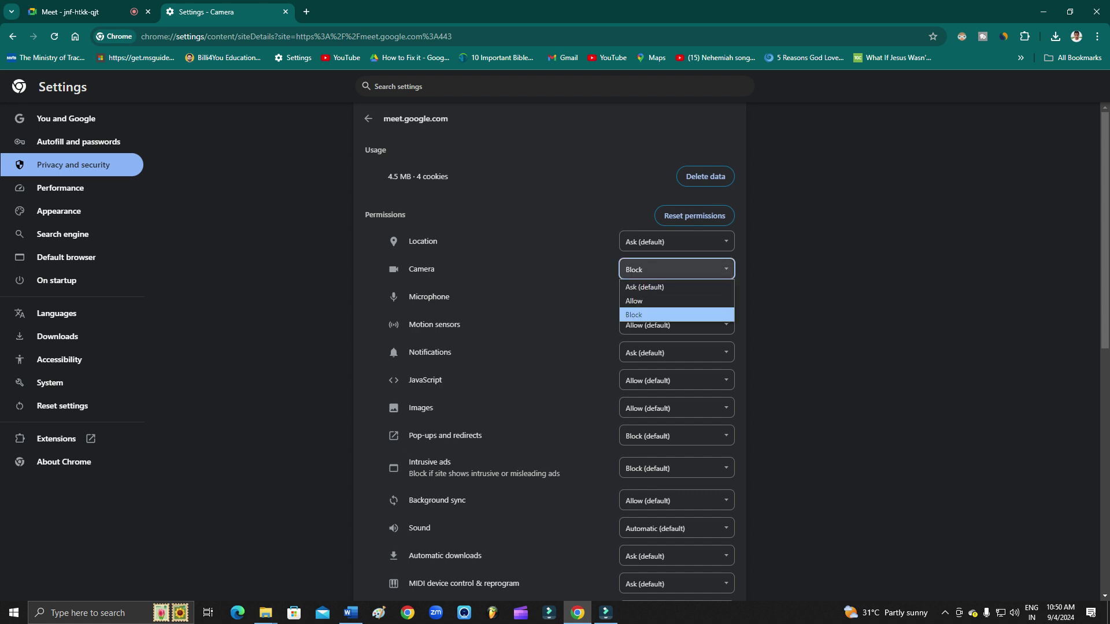
pyautogui.click(676, 301)
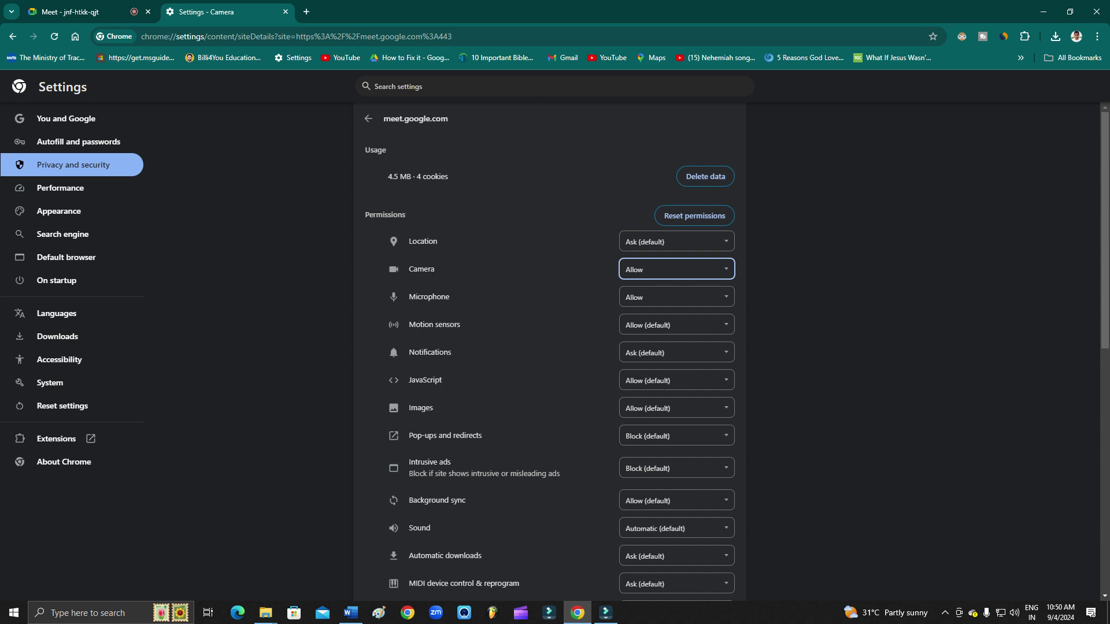
# Step: Set the Microphone permission for meet.google.com to Allow
pyautogui.moveTo(409, 296)
pyautogui.mouseDown()
pyautogui.moveTo(451, 297)
pyautogui.moveTo(408, 297)
pyautogui.mouseUp()
pyautogui.click(408, 297)
pyautogui.doubleClick(428, 296)
pyautogui.click(428, 297)
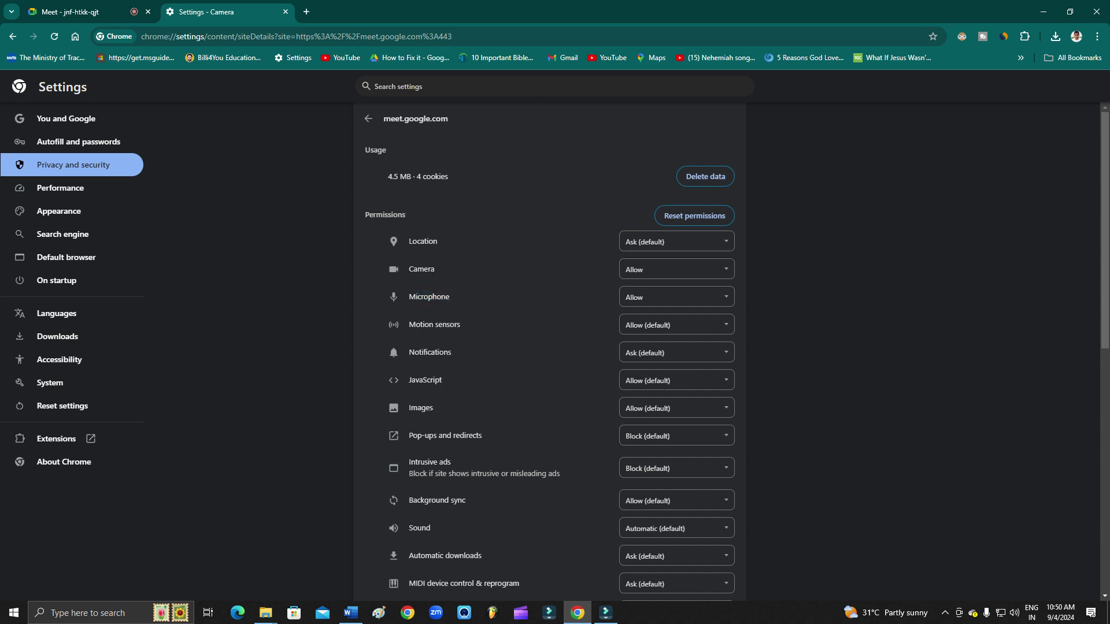
pyautogui.click(676, 297)
pyautogui.click(665, 328)
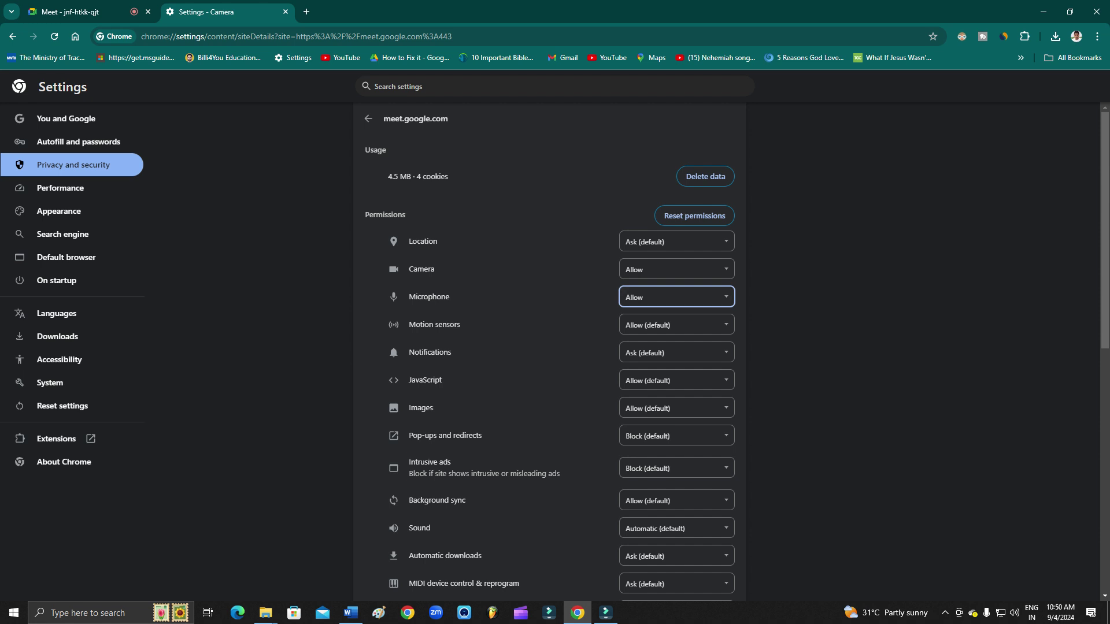
# Step: Reset all site permissions for meet.google.com, confirm the reset and look over the permission list
pyautogui.click(694, 216)
pyautogui.click(674, 357)
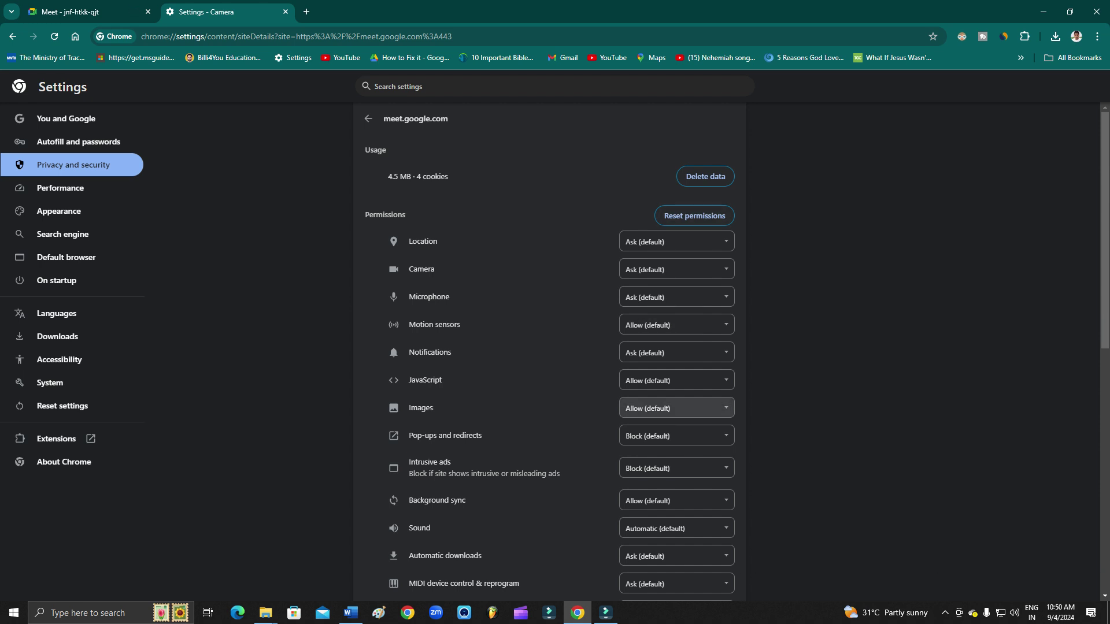
pyautogui.scroll(-9, 676, 407)
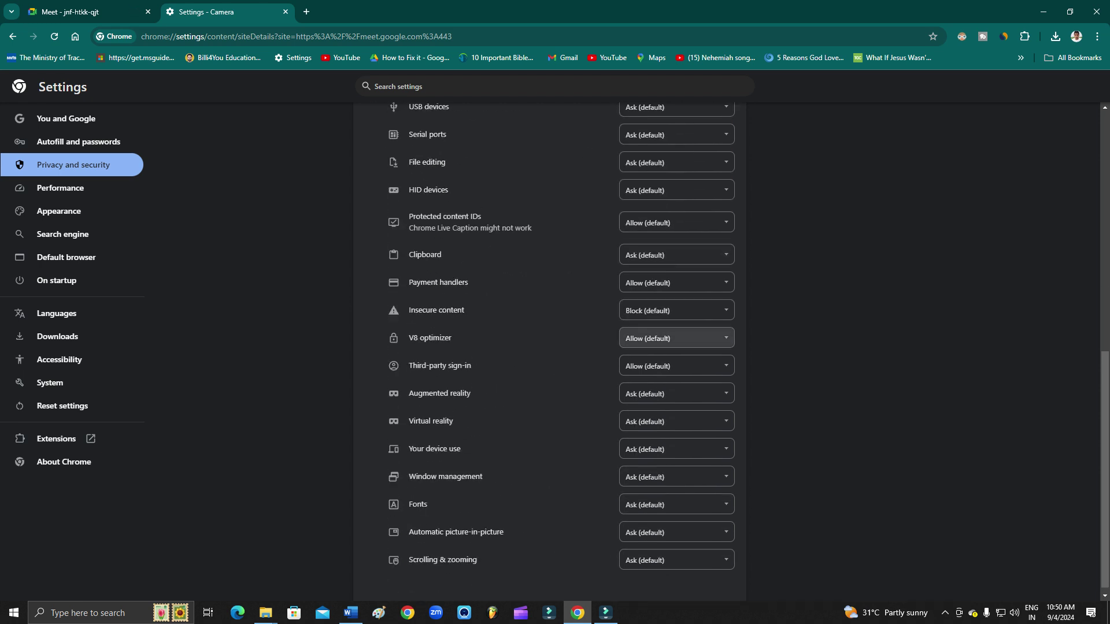
pyautogui.scroll(10, 676, 346)
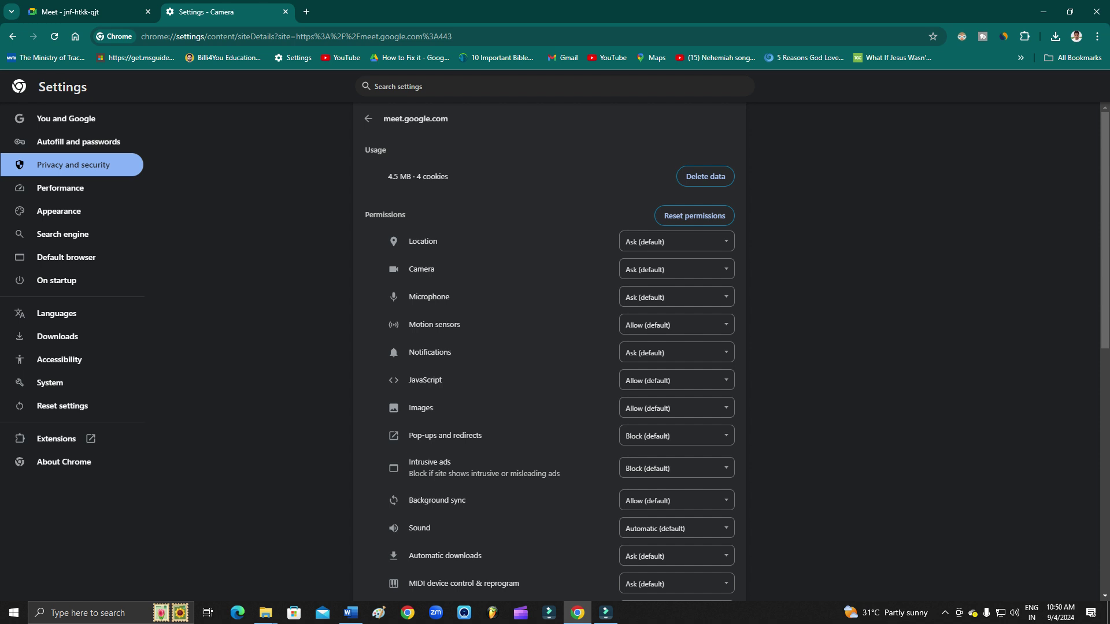
# Step: Reload the Google Meet page and allow it to use the microphone and the camera
pyautogui.click(86, 12)
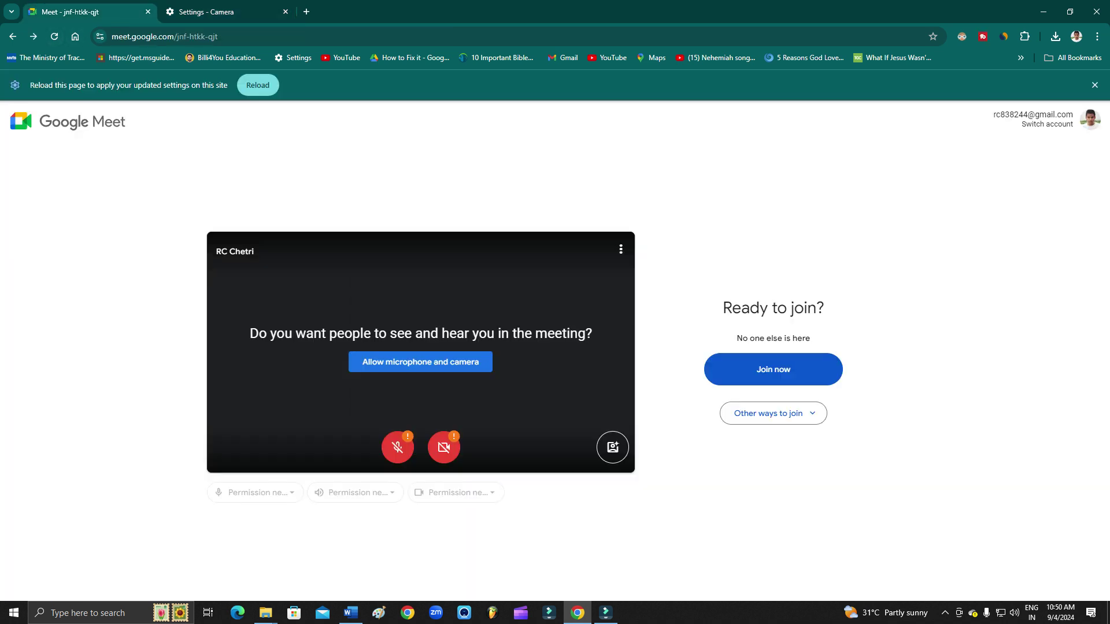
pyautogui.click(54, 36)
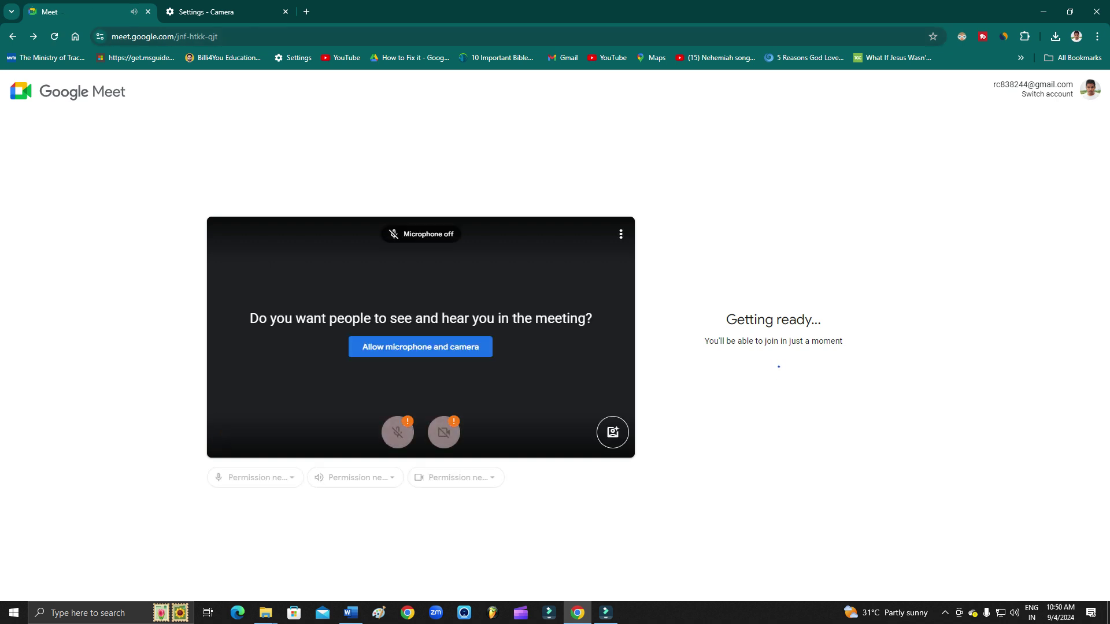
pyautogui.click(397, 432)
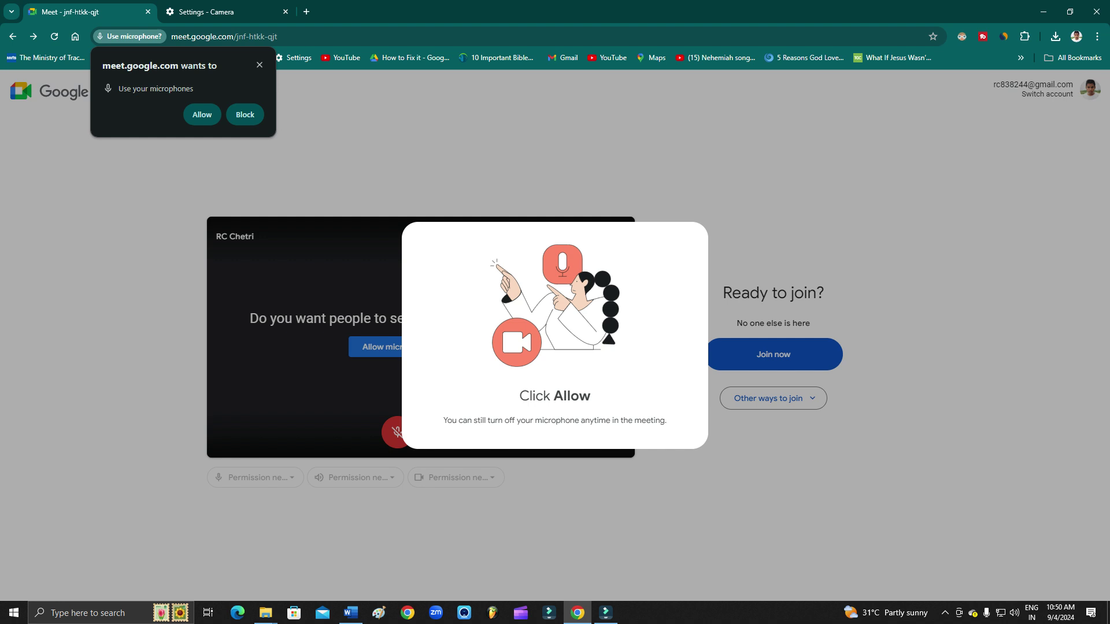
pyautogui.click(202, 114)
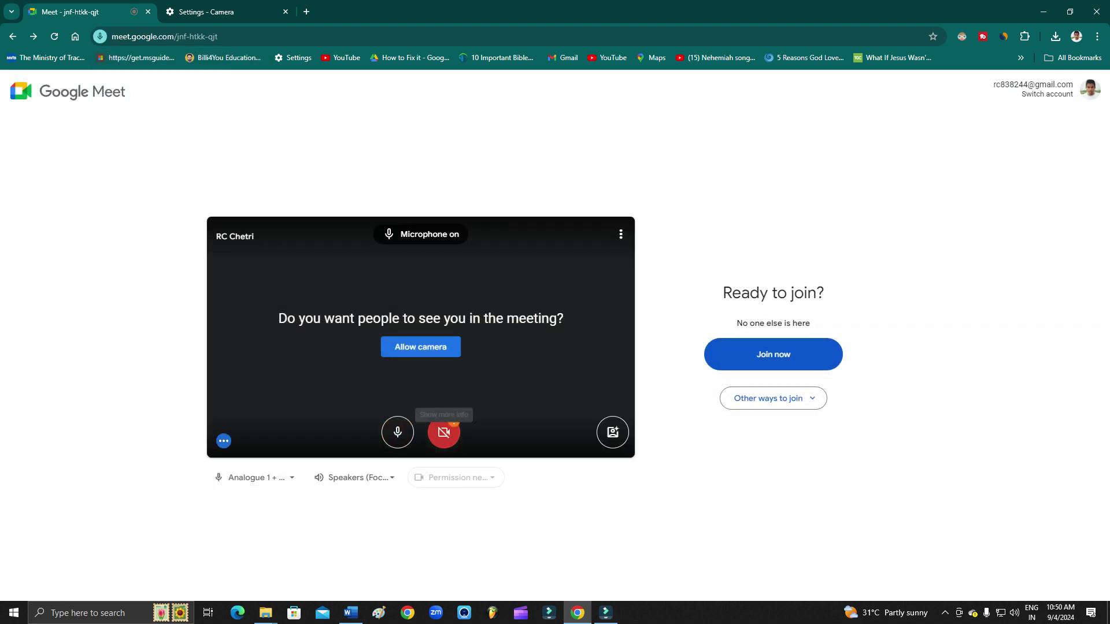
pyautogui.click(444, 432)
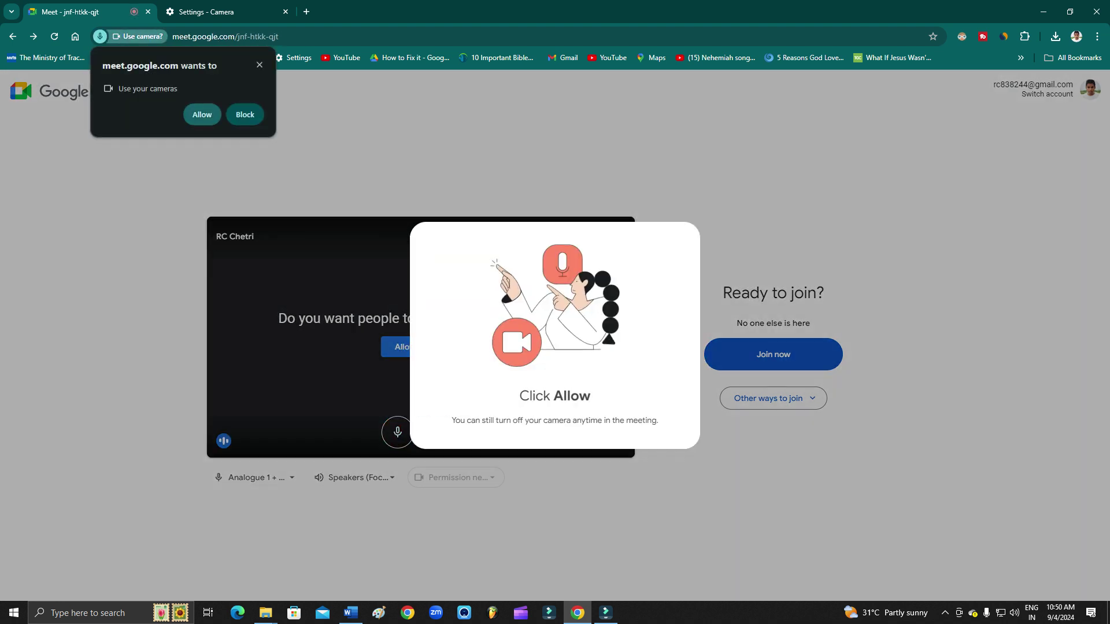
pyautogui.click(202, 115)
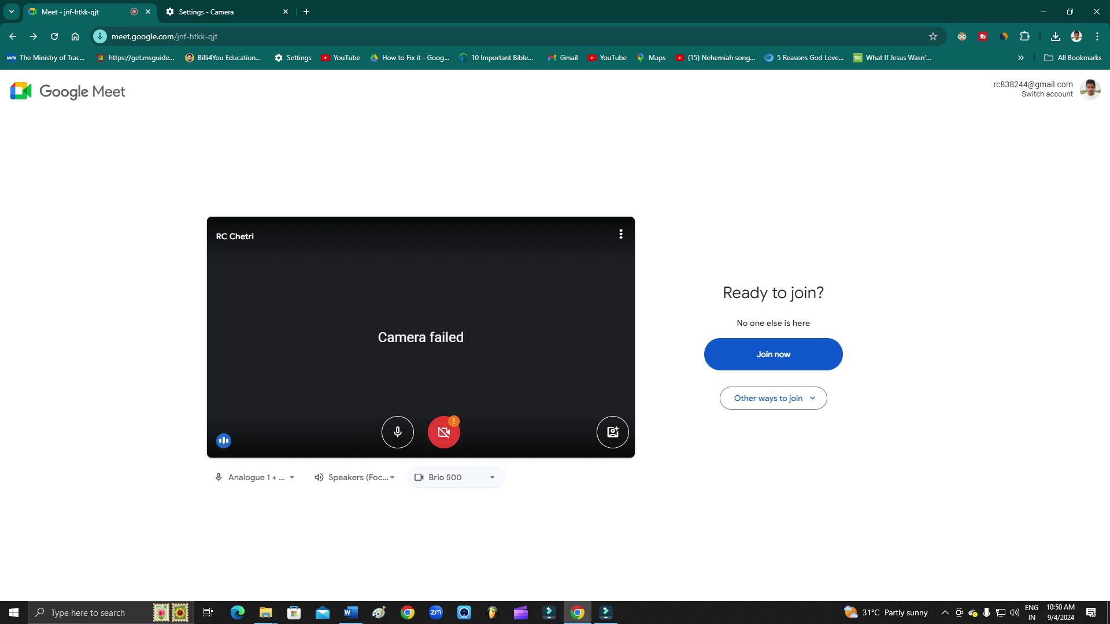
# Step: View the camera error details on the Meet preview, retry the Brio 500 camera and dismiss the error dialog
pyautogui.click(444, 432)
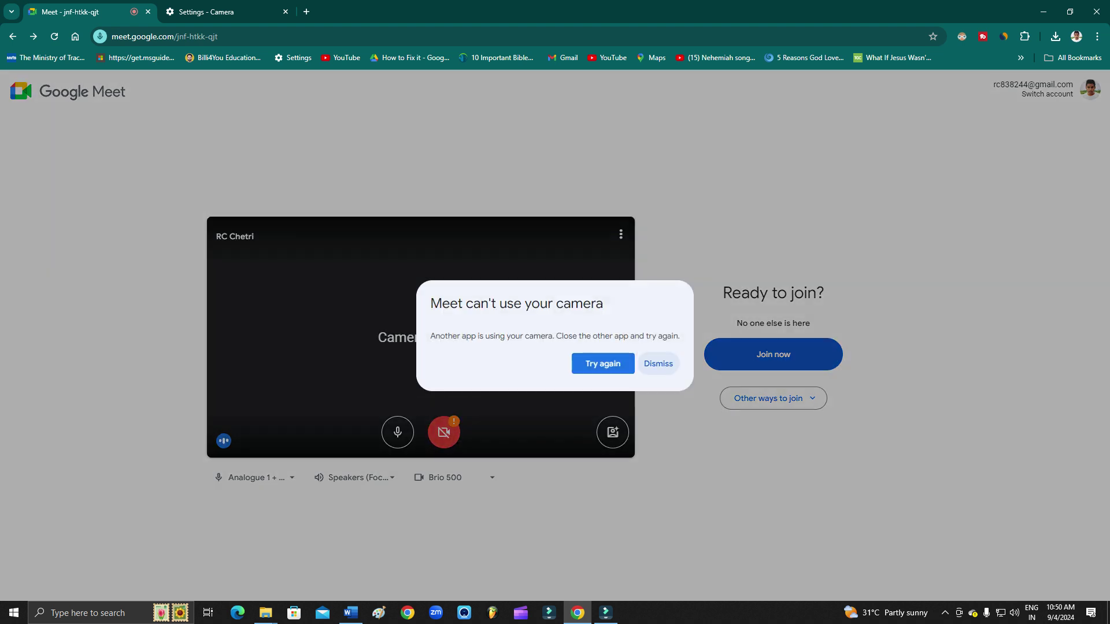
pyautogui.click(658, 364)
pyautogui.click(451, 477)
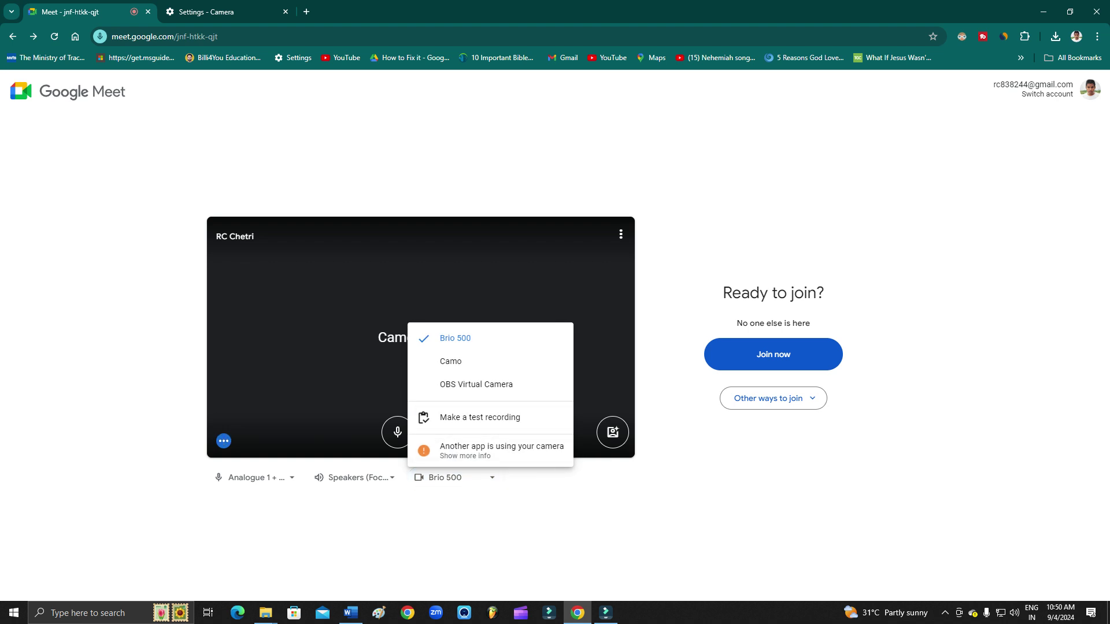
pyautogui.click(490, 450)
pyautogui.click(603, 363)
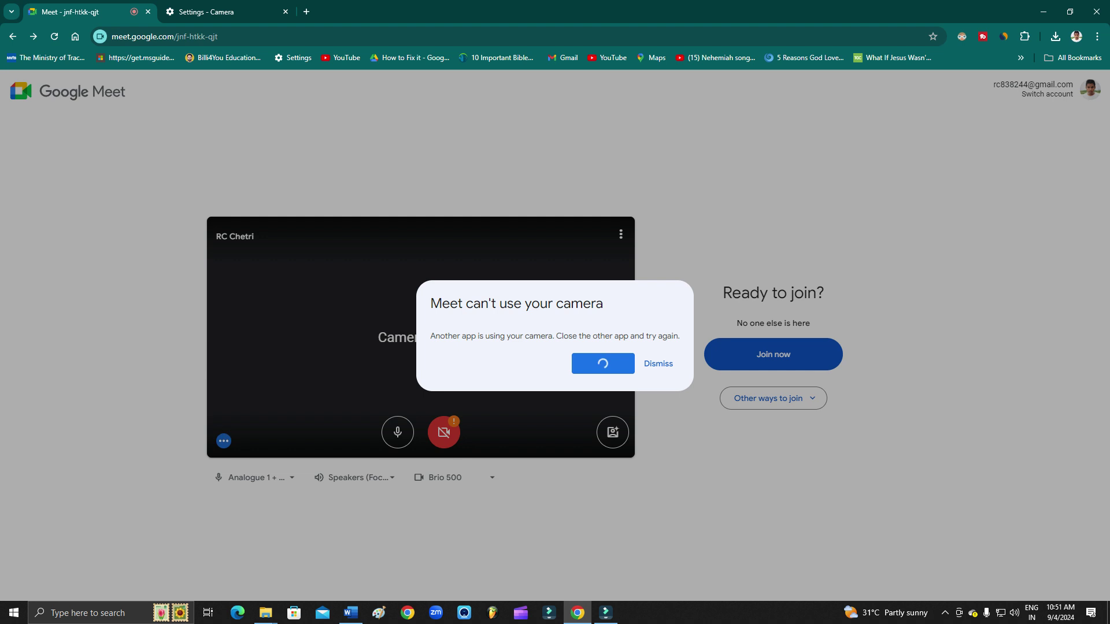
pyautogui.click(658, 364)
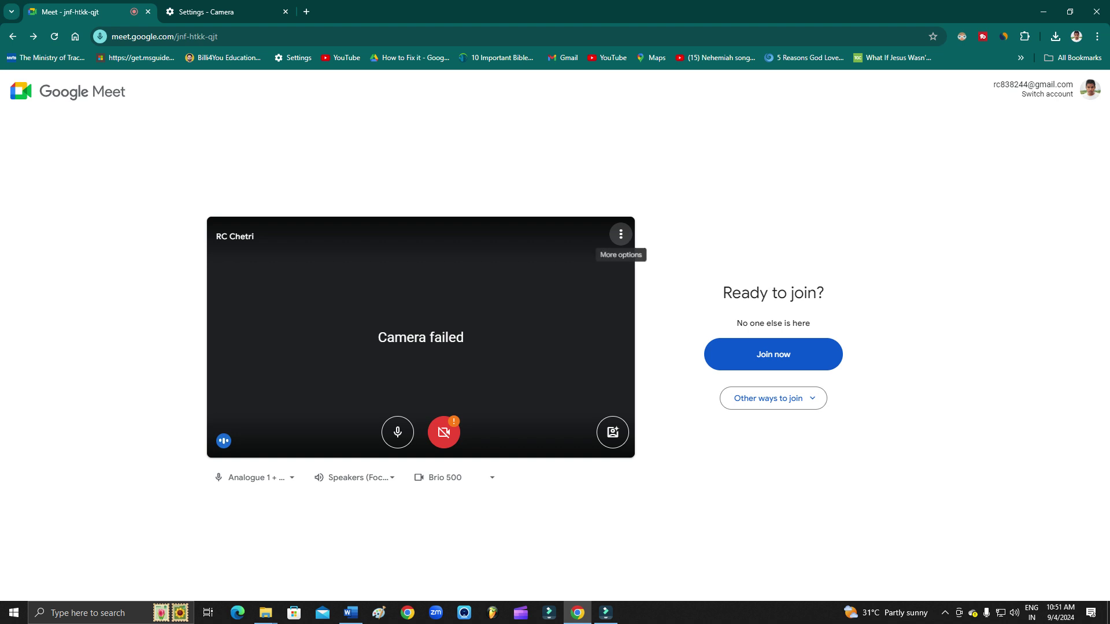
# Step: Open the video settings in Google Meet and set the camera to Camo
pyautogui.click(621, 234)
pyautogui.click(572, 400)
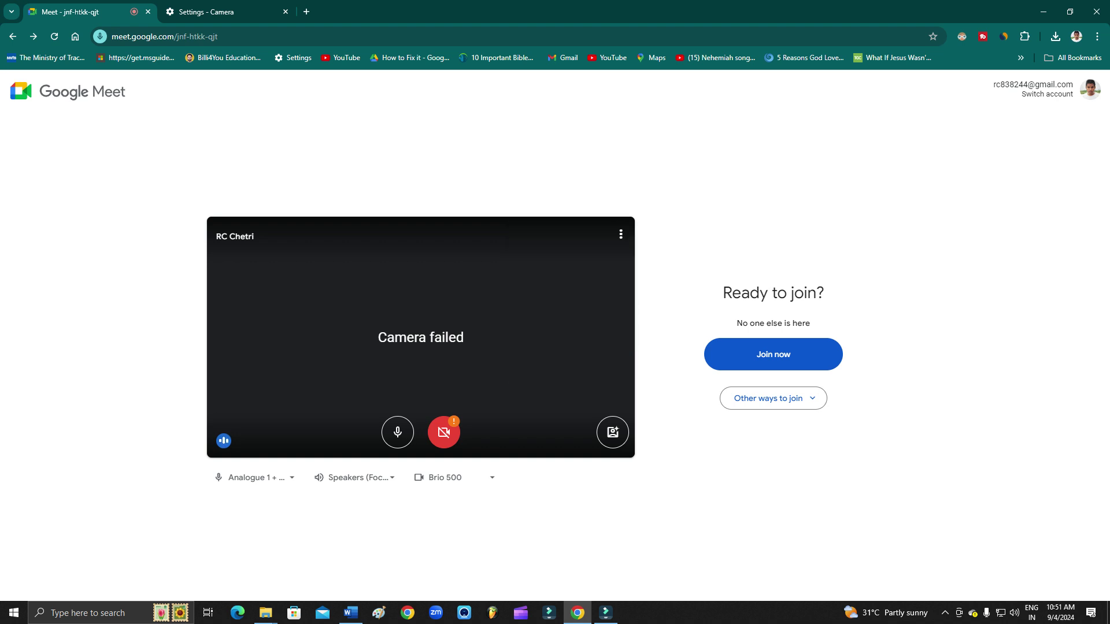
pyautogui.click(621, 234)
pyautogui.click(554, 361)
pyautogui.click(378, 234)
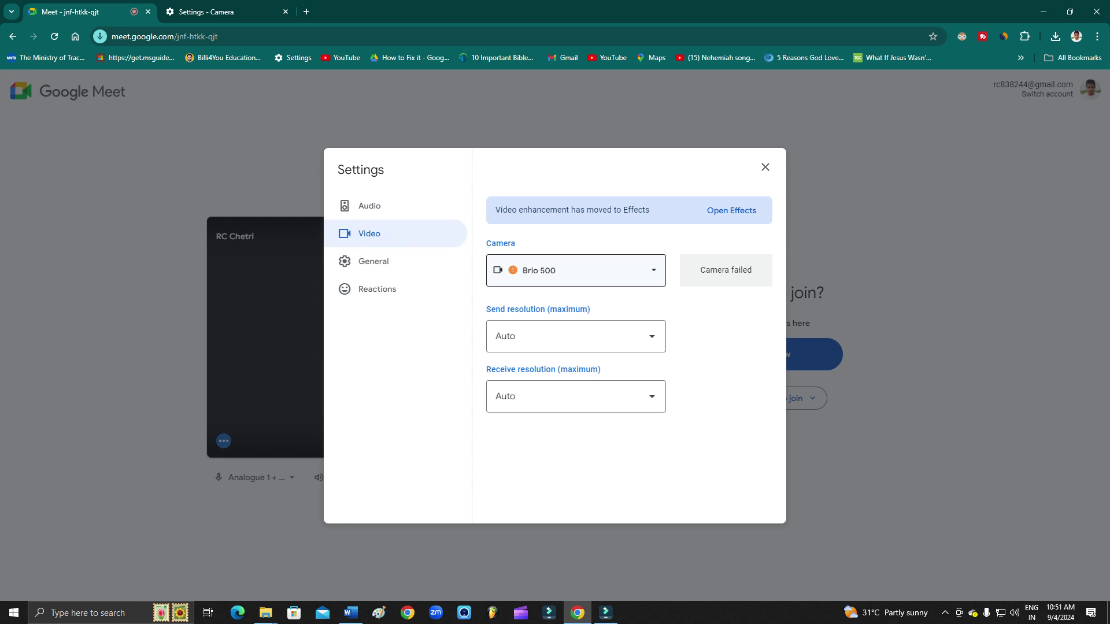
pyautogui.press('Return')
pyautogui.press('Down')
pyautogui.press('Return')
pyautogui.press('Return')
pyautogui.press('Down')
pyautogui.press('Down')
pyautogui.press('Escape')
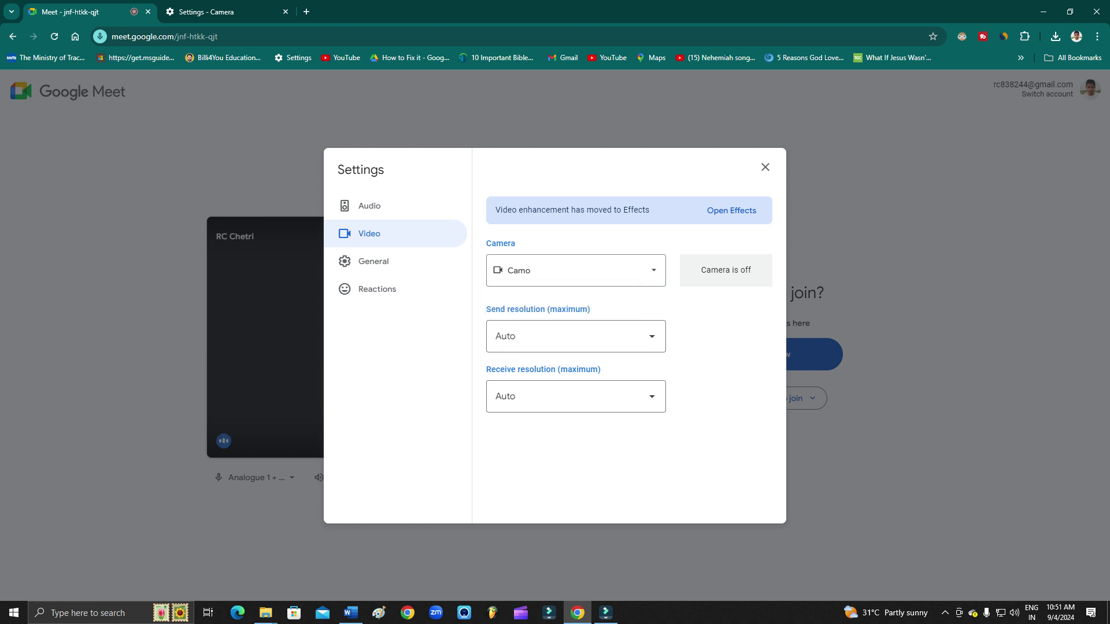